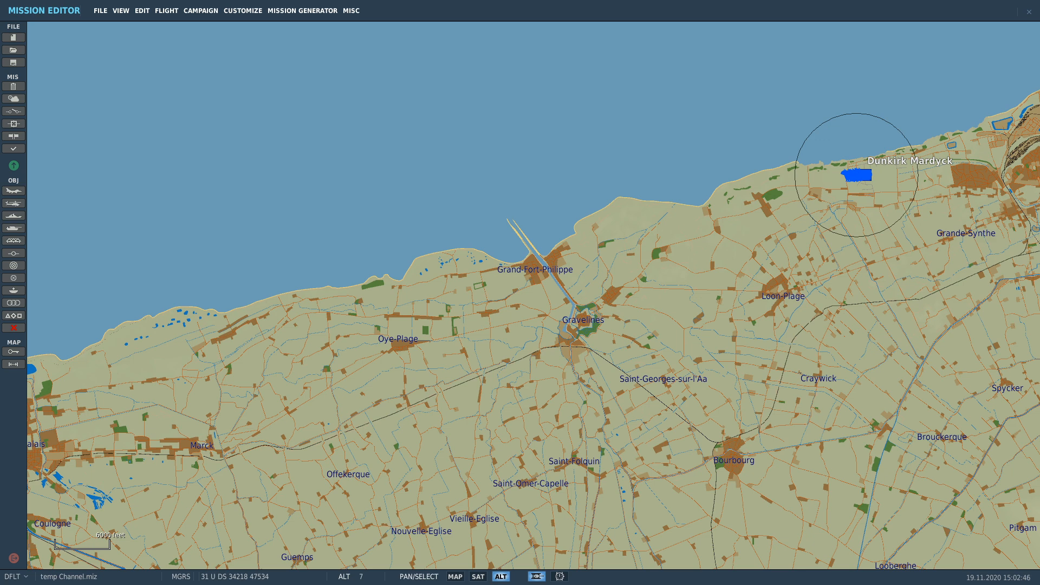
- Examine the static cows placed along the runway of the Dunkirk Mardyck airfield
scroll(866, 173, "up", 6)
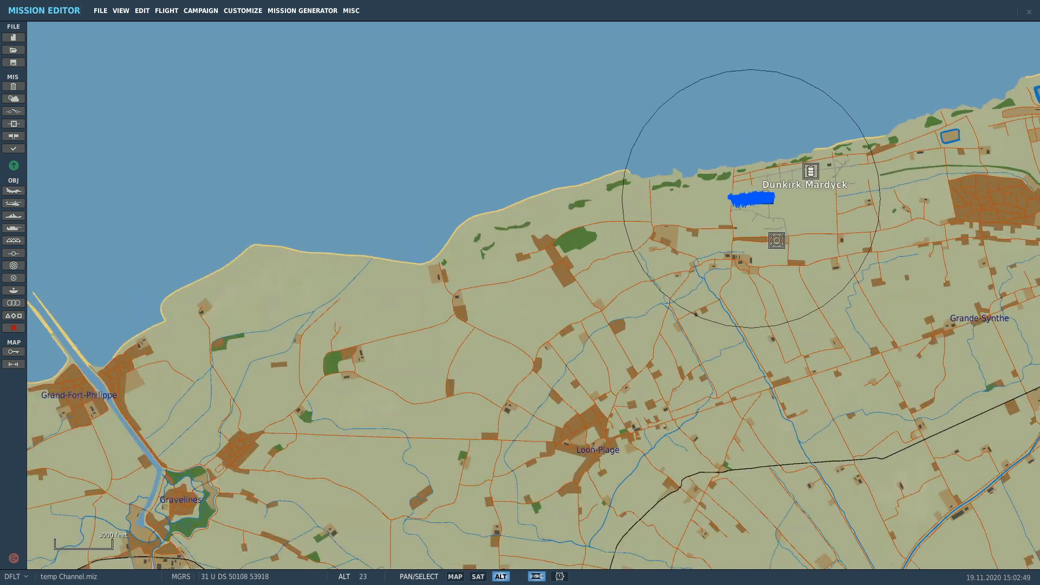
scroll(622, 203, "up", 4)
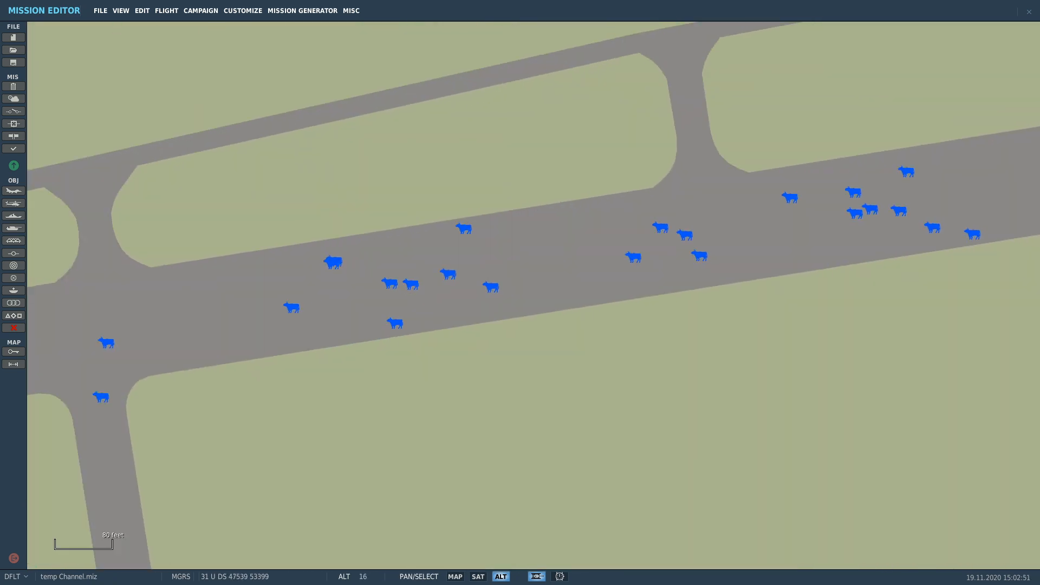
left_click(447, 273)
left_click(464, 230)
left_click(633, 257)
scroll(628, 261, "down", 2)
scroll(624, 264, "down", 8)
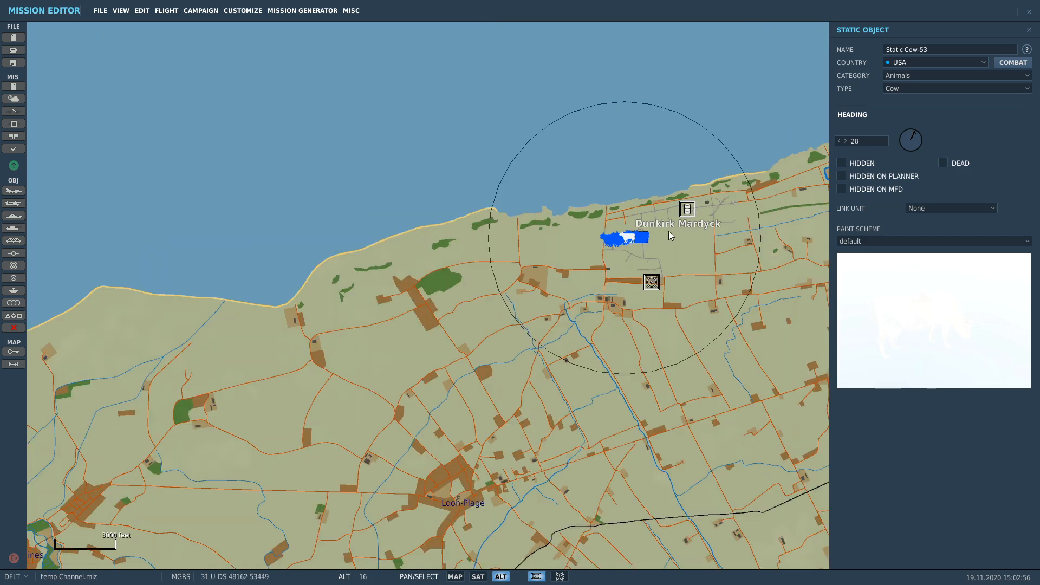
- Measure the distance and bearing from the Dunkirk Mardyck airfield to the coast northeast of Calais
scroll(552, 297, "up", 1)
left_click(13, 364)
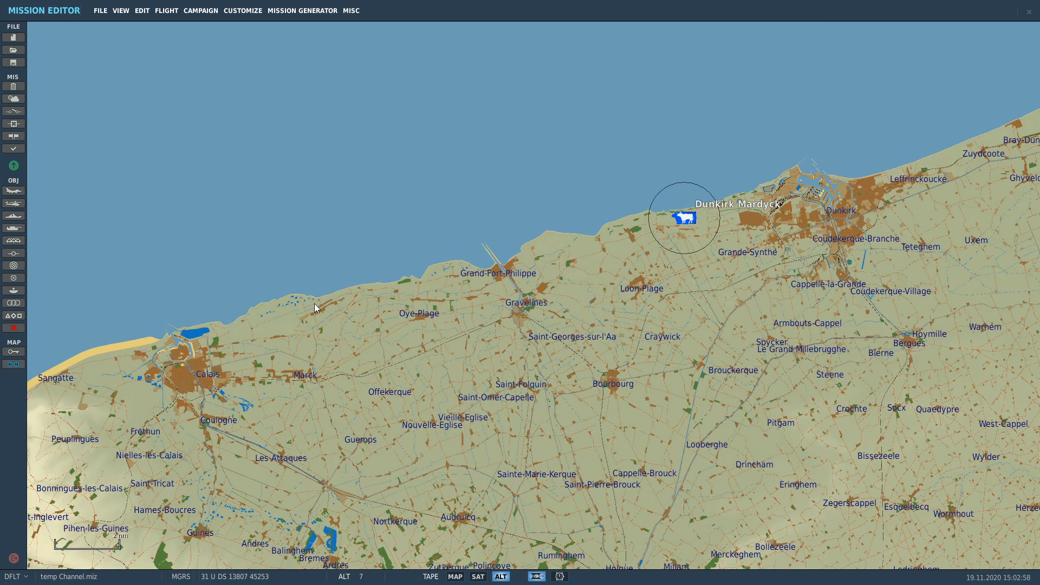
left_click_drag(677, 214, 290, 319)
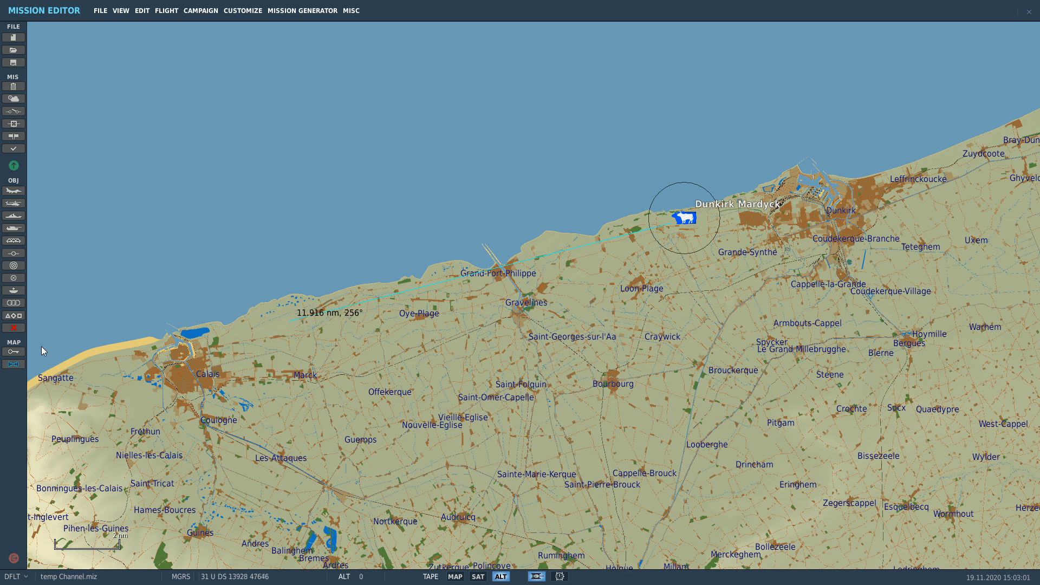
left_click(14, 364)
- Place a USA B-17G airplane group on the coast northeast of Calais and add three route waypoints, the first near Grand-Fort-Philippe
left_click(13, 190)
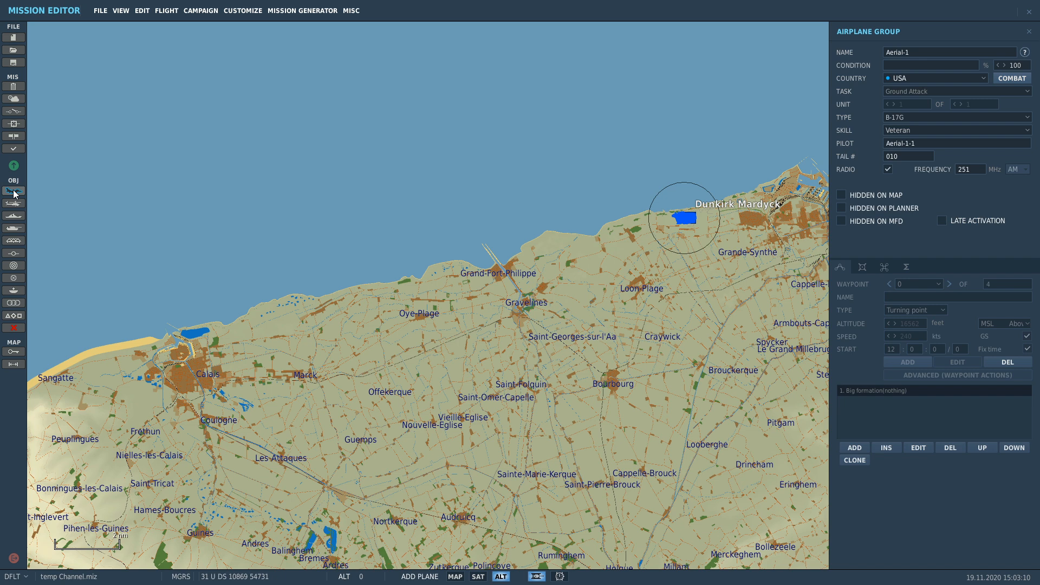
left_click(313, 307)
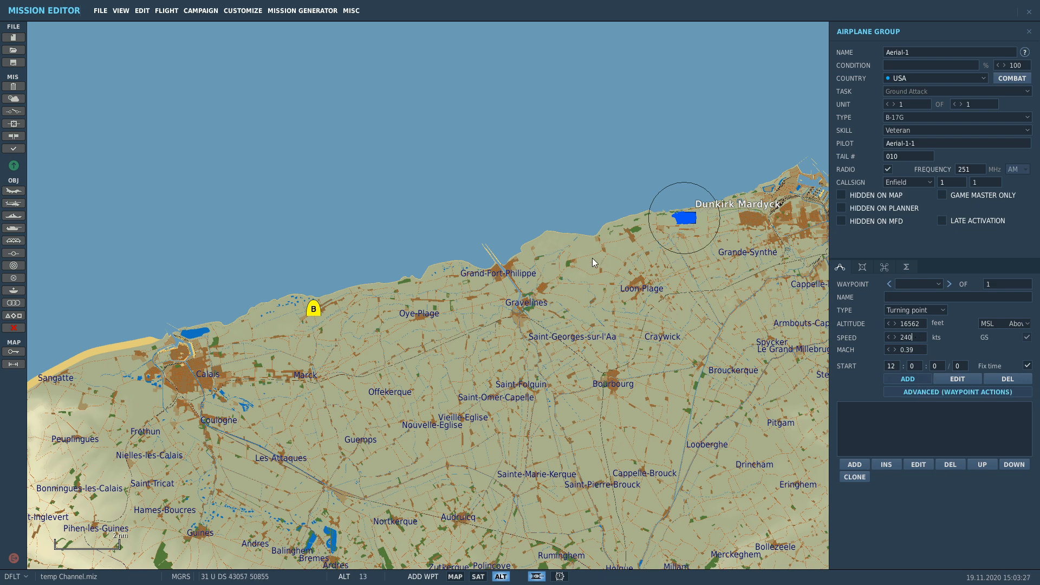
left_click(518, 263)
scroll(547, 298, "down", 1)
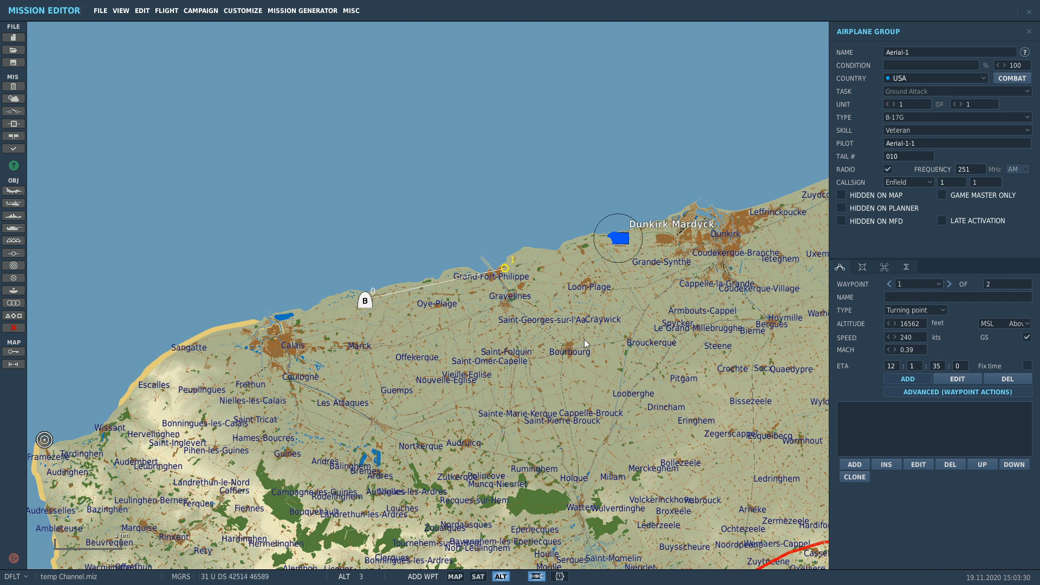
left_click(634, 339)
left_click(669, 131)
- Load 12 bombs on station 1 of the B-17G group's mission payload and leave the loadout editor
scroll(392, 314, "up", 10)
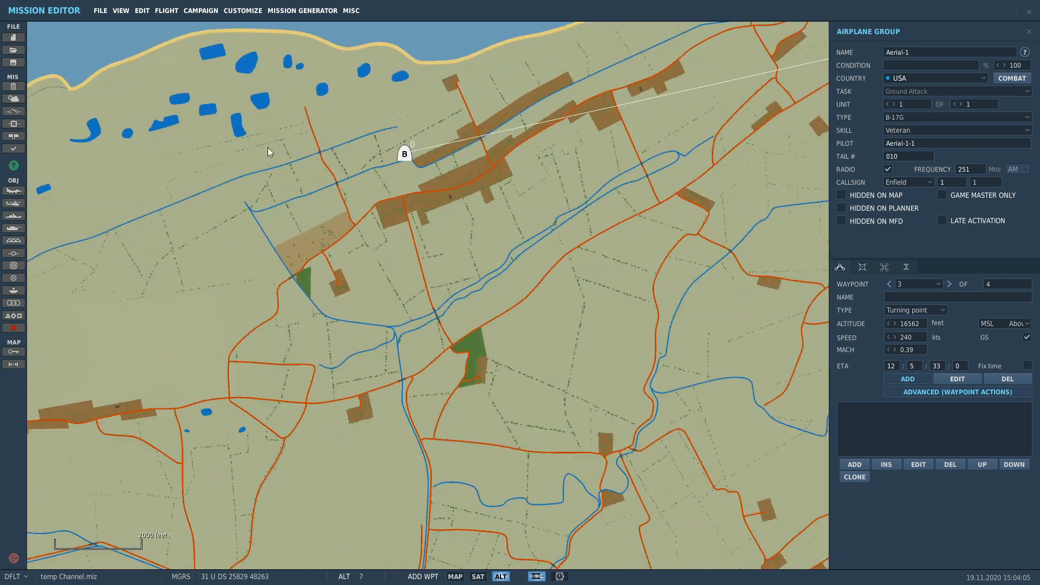
left_click(861, 268)
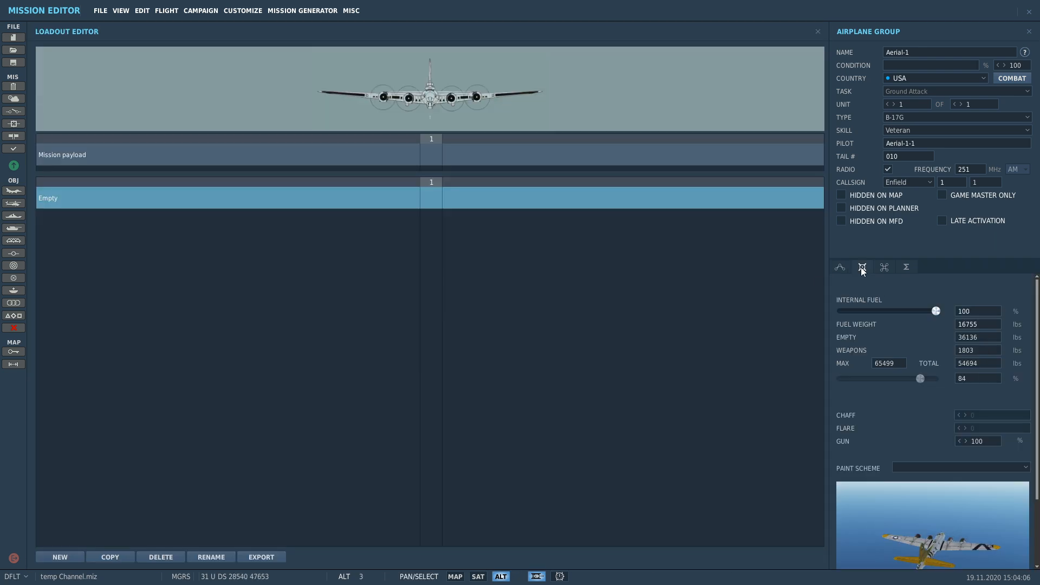
right_click(430, 155)
left_click(538, 162)
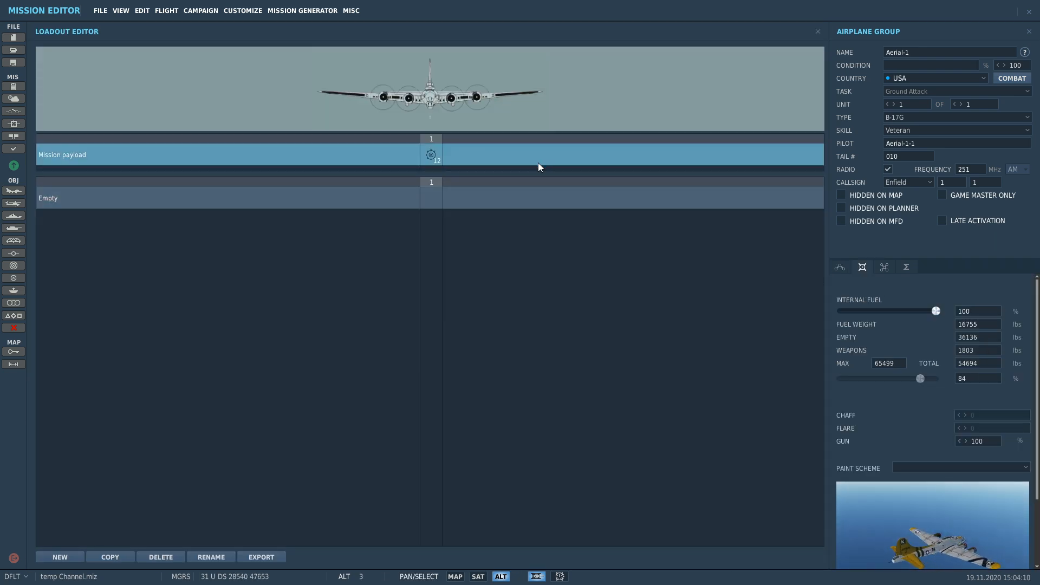
left_click(817, 31)
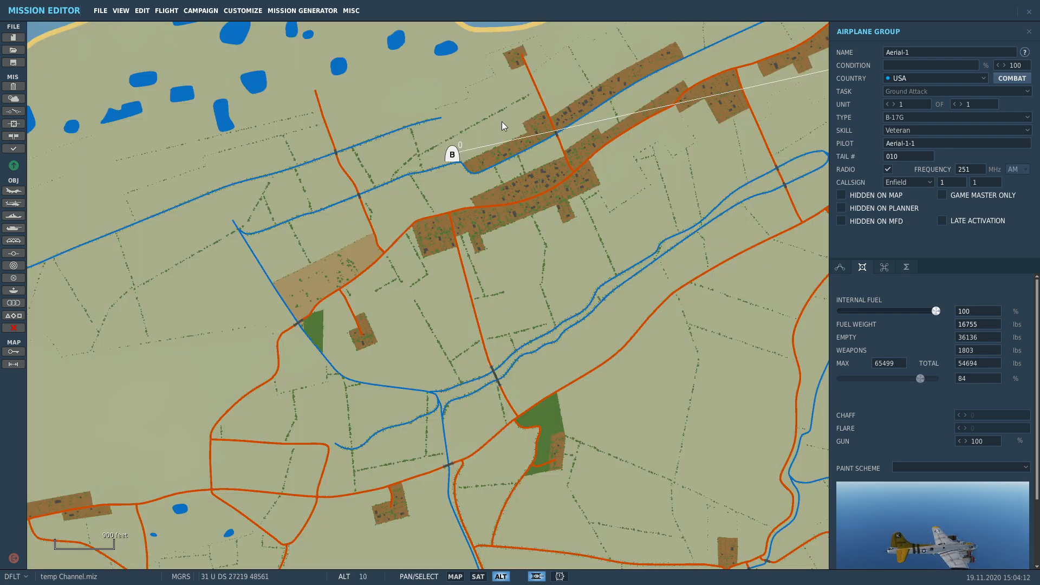
- Increase the B-17G group Aerial-1 to three aircraft
scroll(433, 121, "up", 5)
scroll(473, 192, "up", 2)
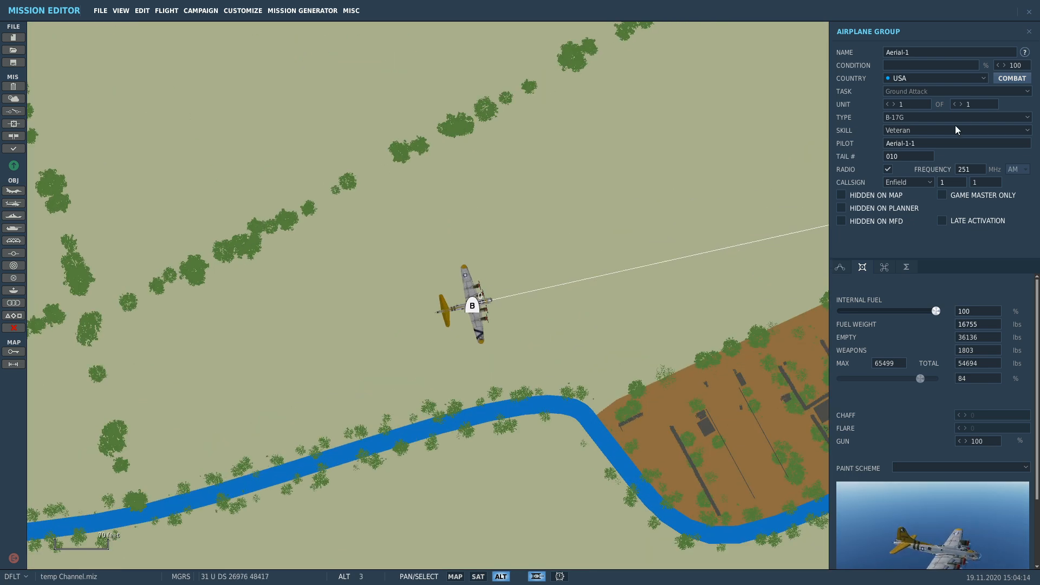
left_click(960, 104)
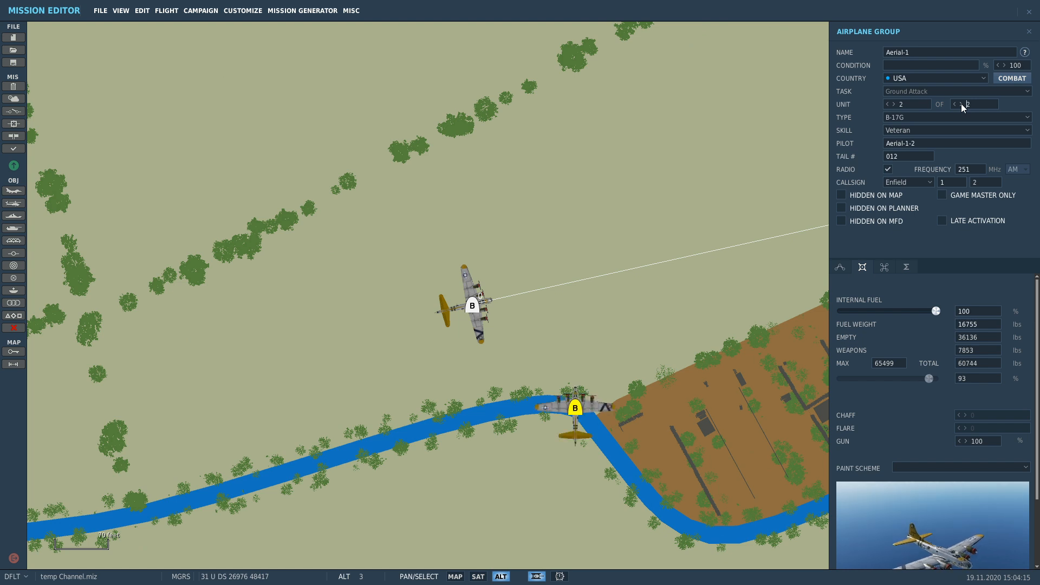
left_click(960, 104)
scroll(591, 208, "down", 1)
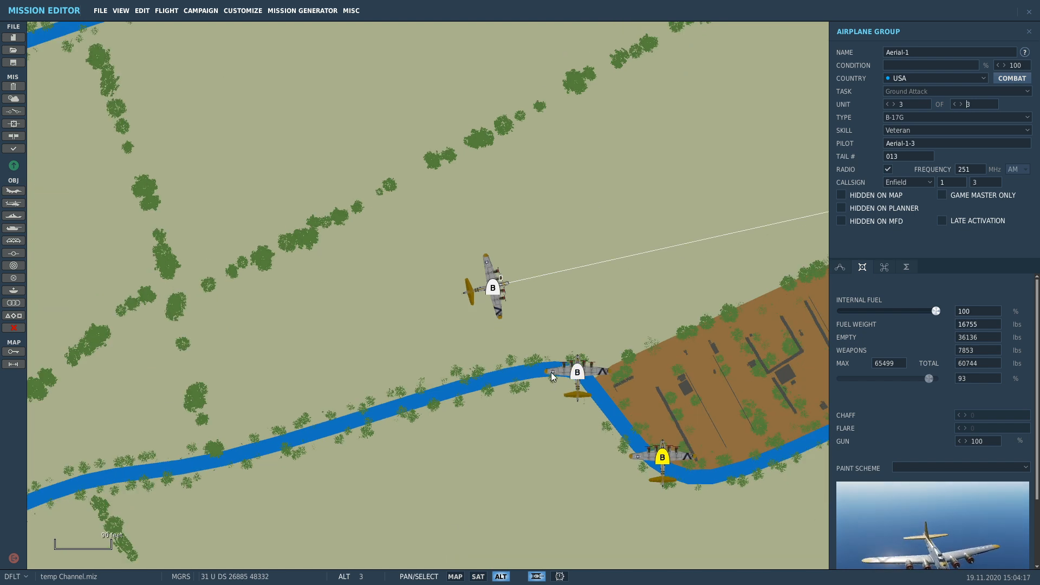
left_click(886, 52)
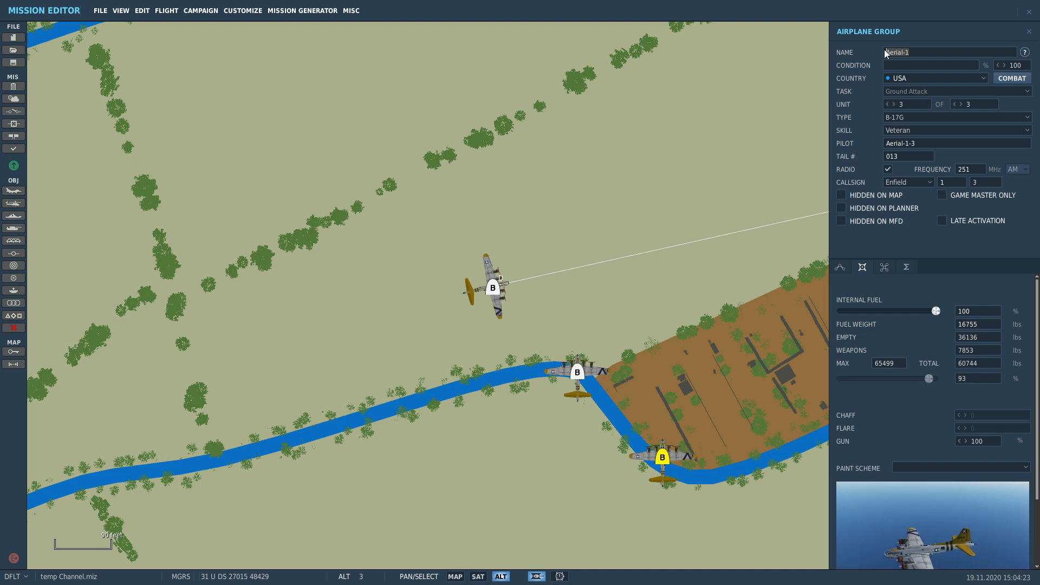
- Add a Perform Task action of type Big formation at the B-17G group's waypoint 0
left_click(839, 267)
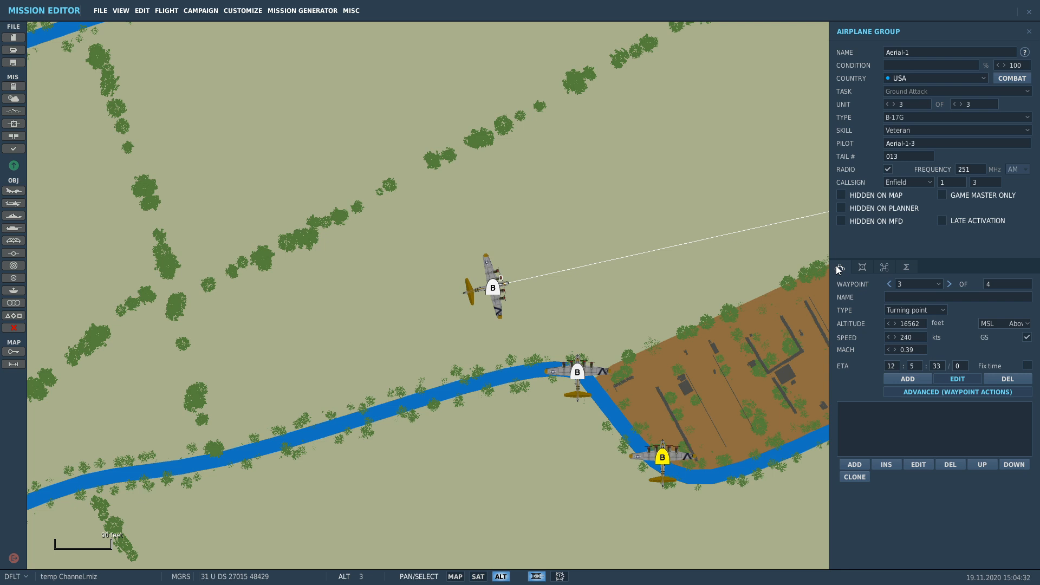
left_click(889, 284)
left_click(889, 285)
left_click(889, 284)
left_click(848, 465)
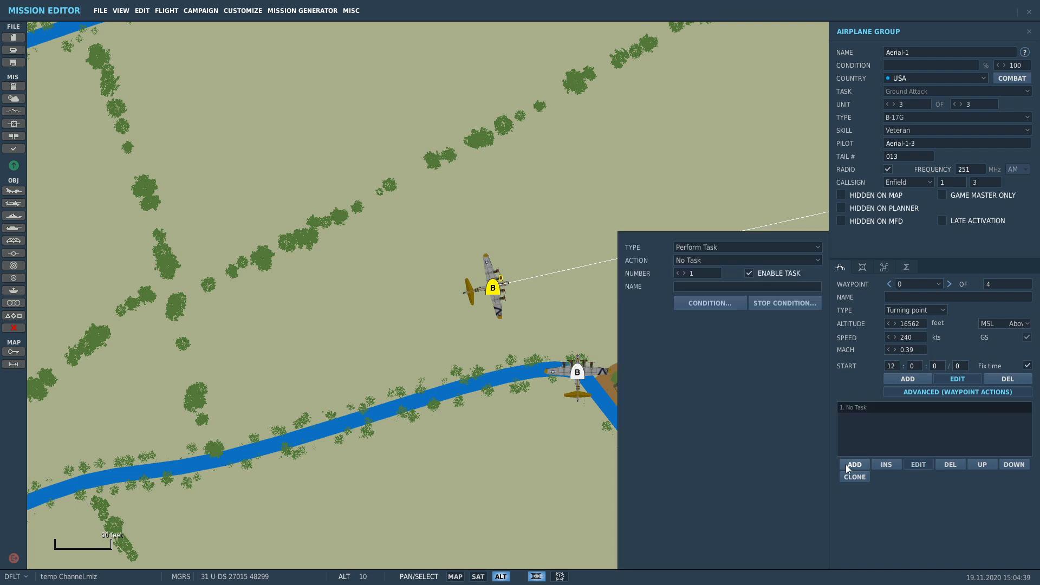
left_click(697, 260)
left_click(687, 346)
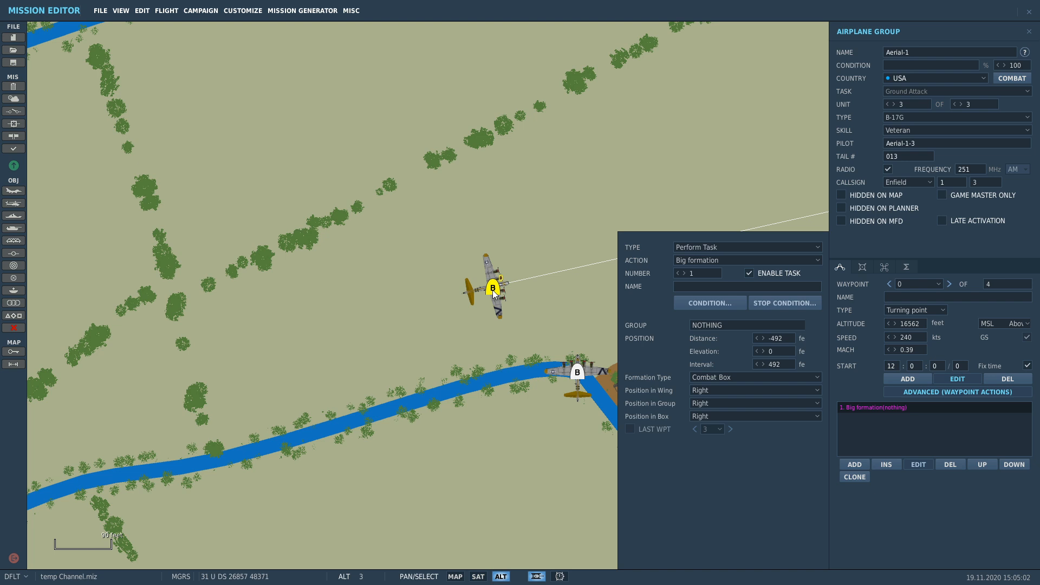
- Choose NOTHING as the Big formation task's group and Combat Box as its formation type
left_click(700, 325)
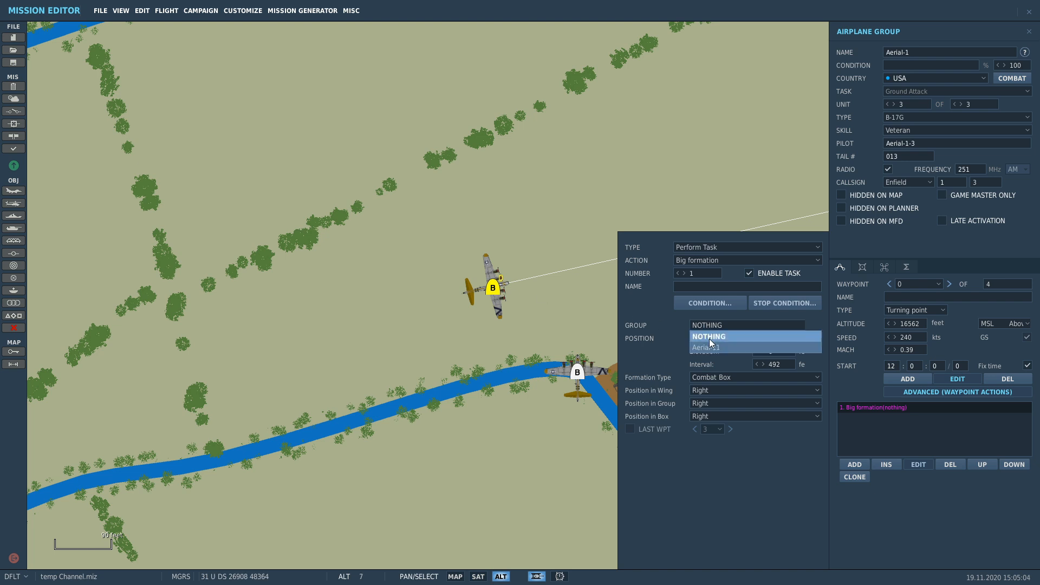
left_click(710, 338)
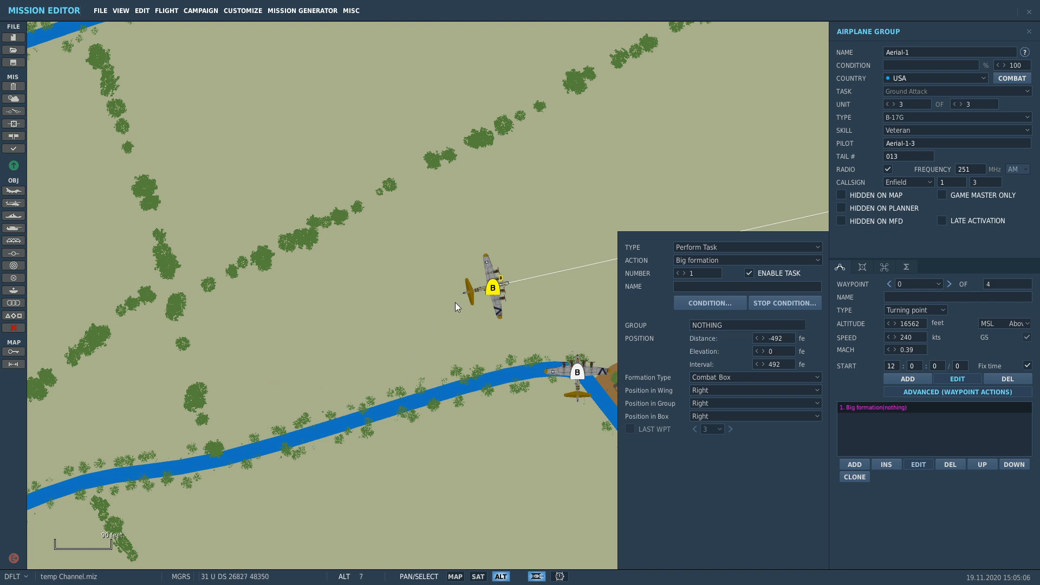
left_click(715, 376)
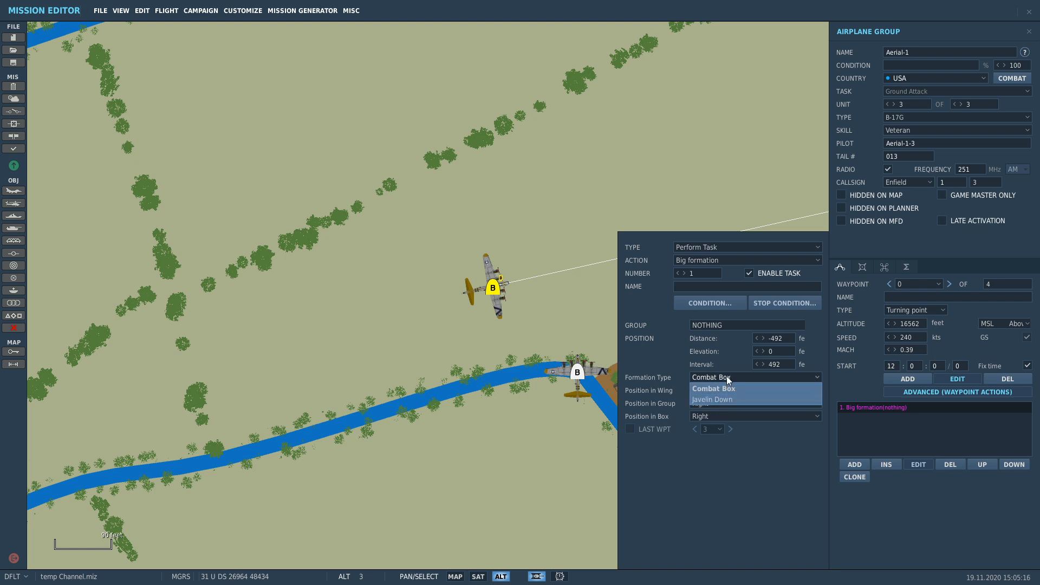
left_click(724, 388)
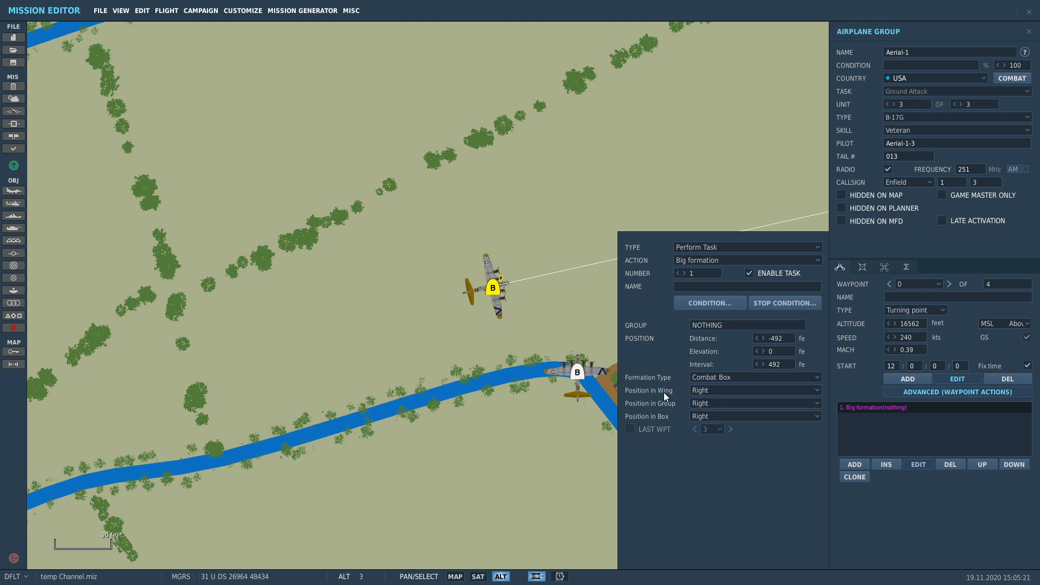
- Set the Big formation task's position in wing, position in group and position in box all to Leader
left_click(697, 390)
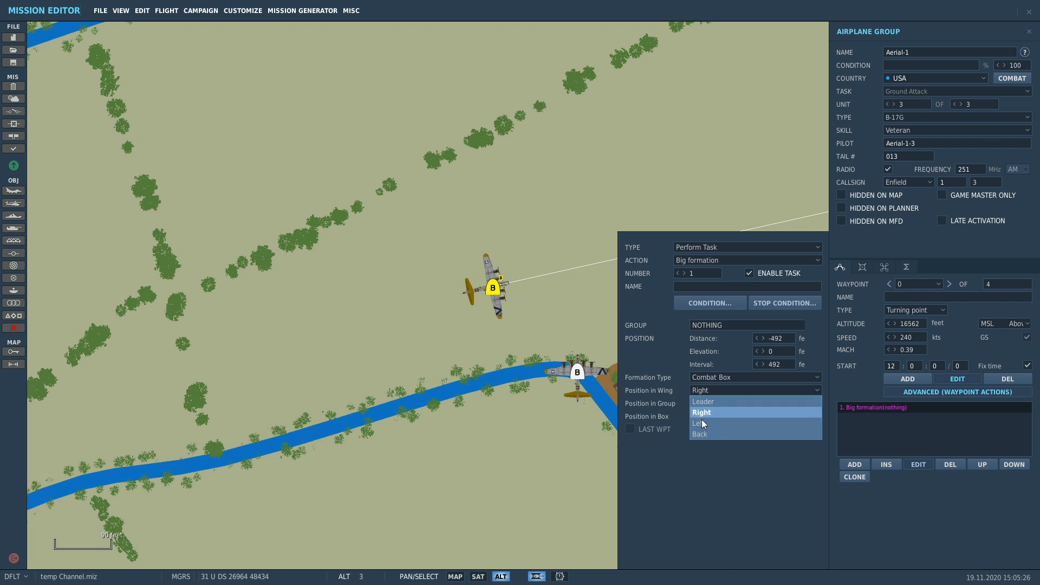
left_click(704, 403)
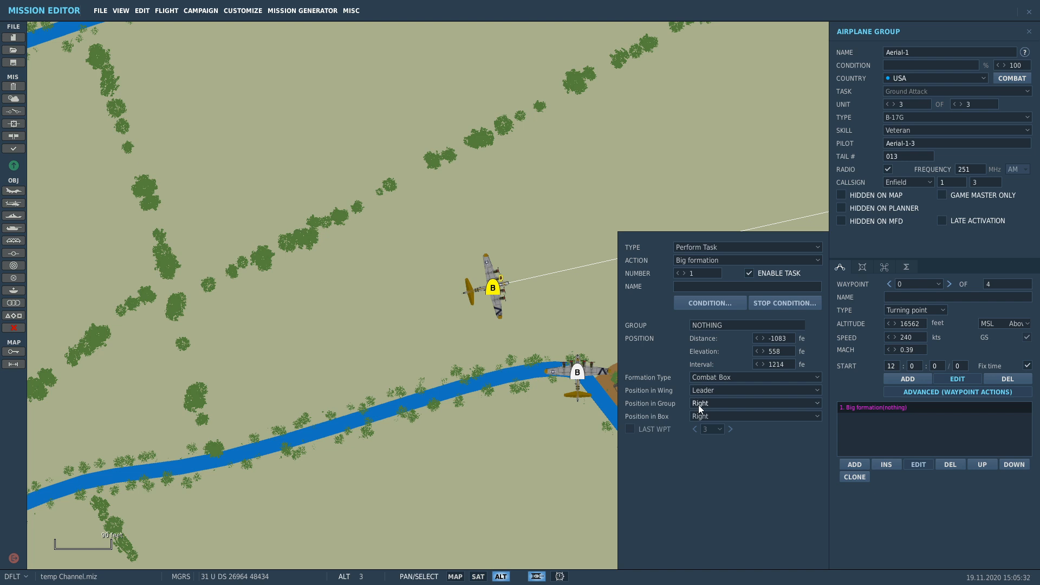
left_click(699, 406)
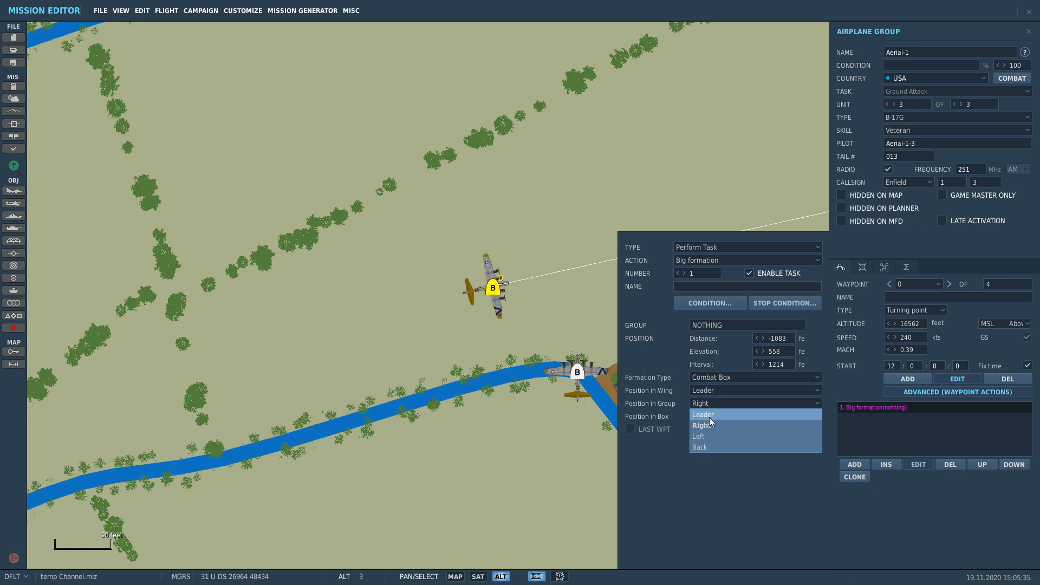
left_click(710, 417)
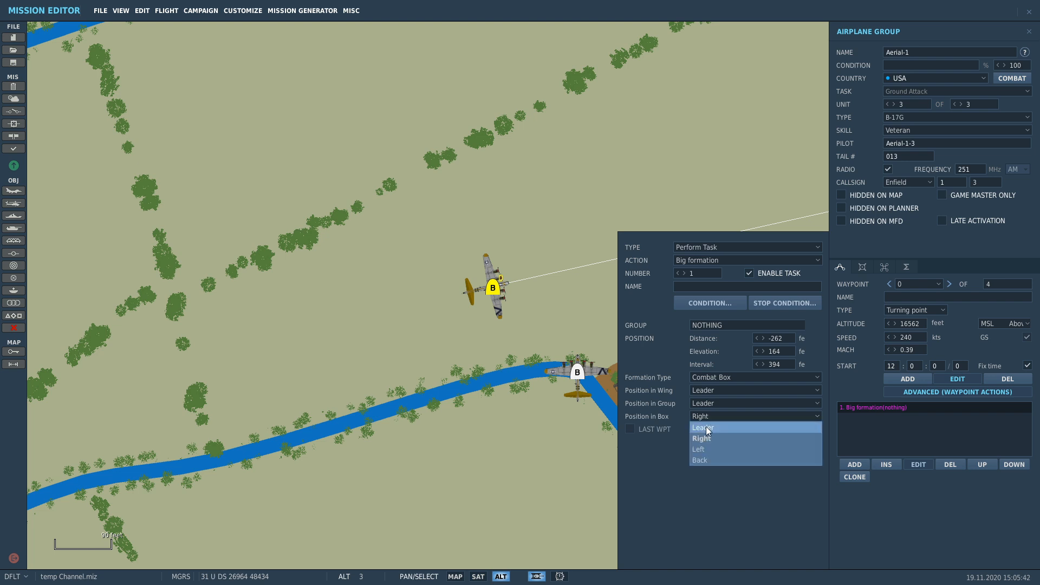
left_click(704, 427)
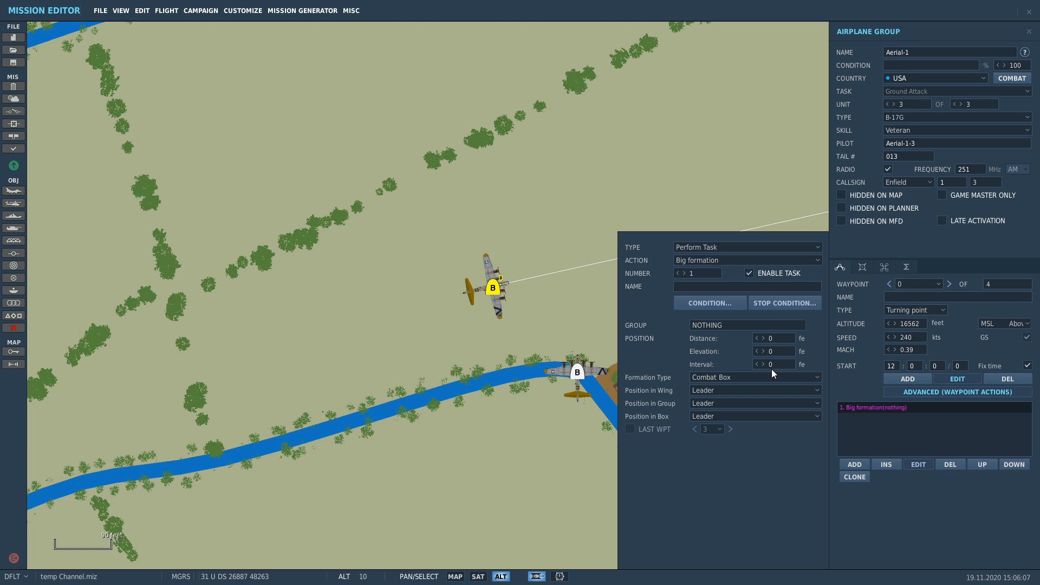
- Add a second waypoint 0 action of type Set Option with the Formation option
left_click(855, 464)
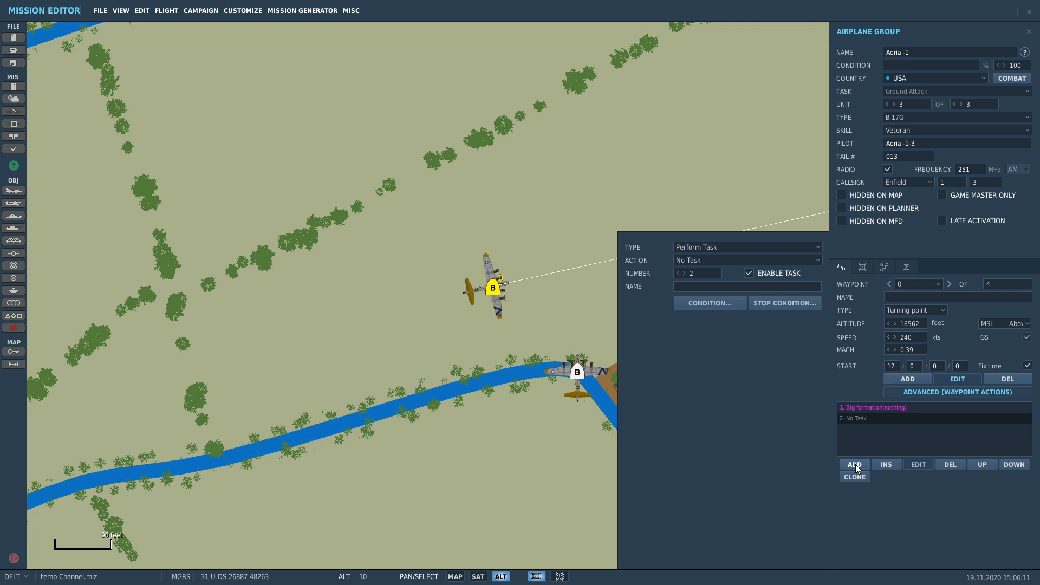
left_click(698, 246)
left_click(698, 288)
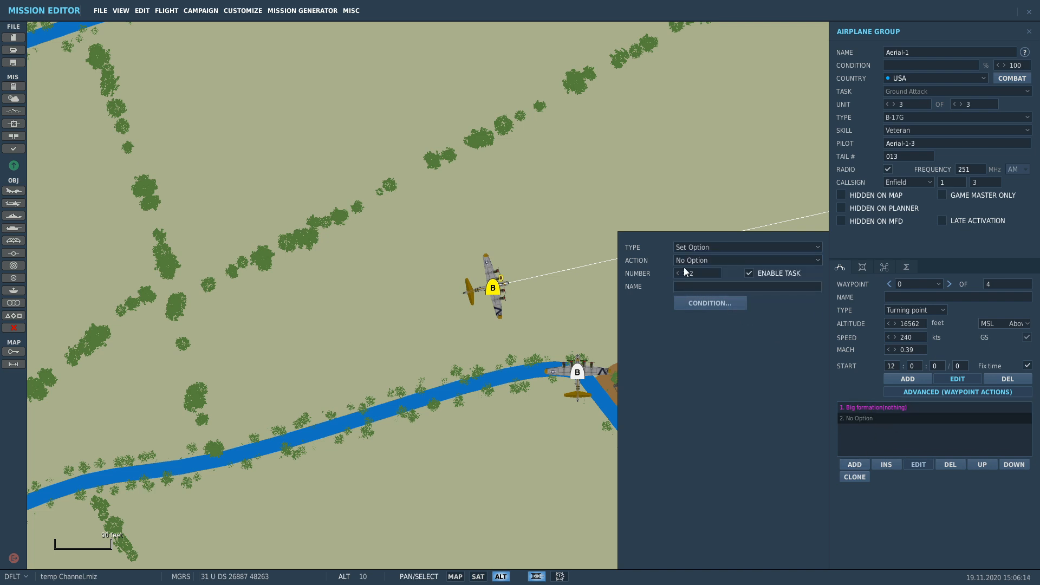
left_click(684, 262)
left_click(693, 315)
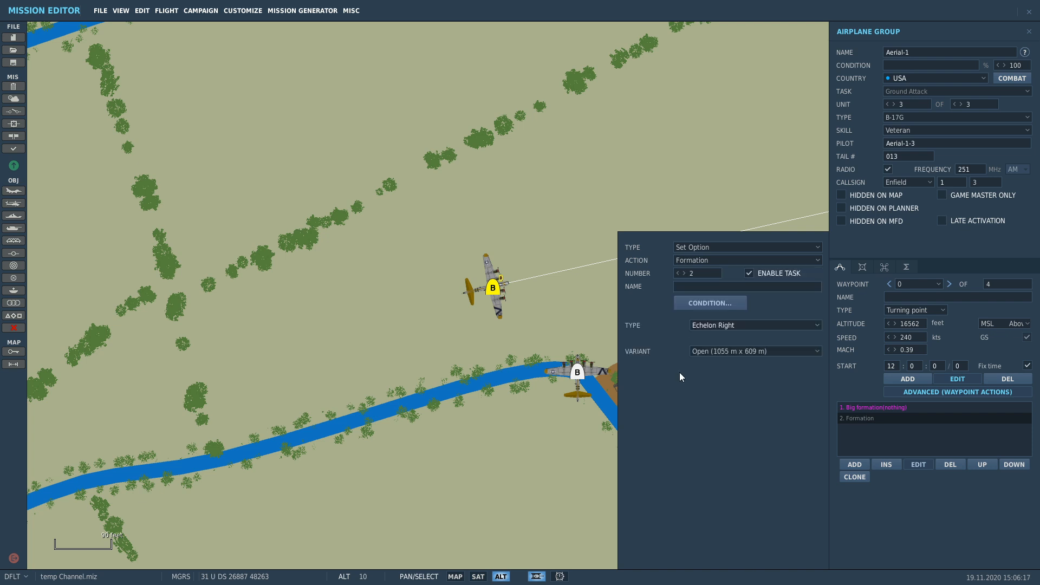
- Set the Formation option's type to WW2: Bomber Element with the Close (30 m x 30 m) variant
left_click(700, 323)
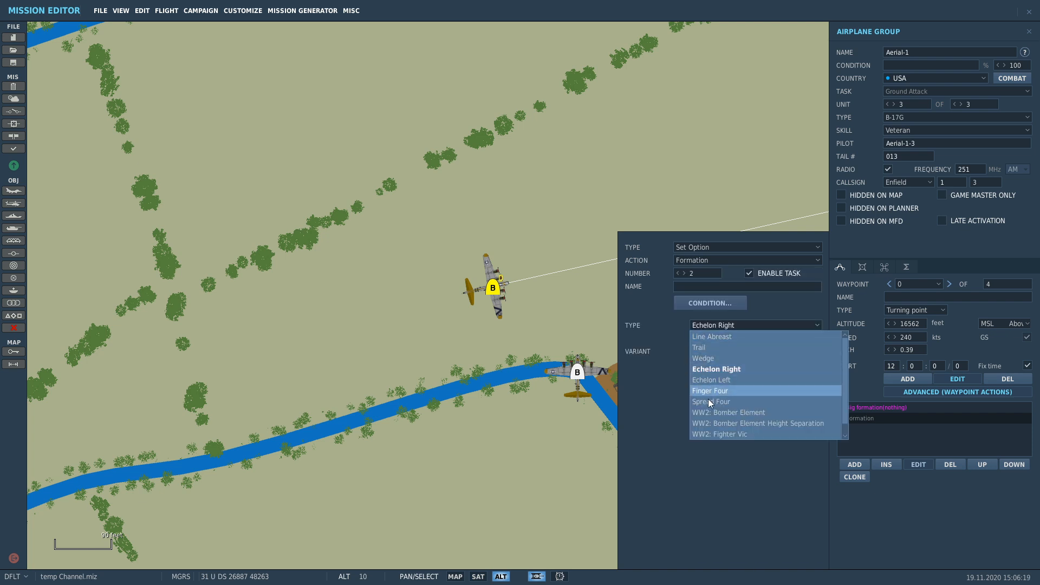
left_click(713, 413)
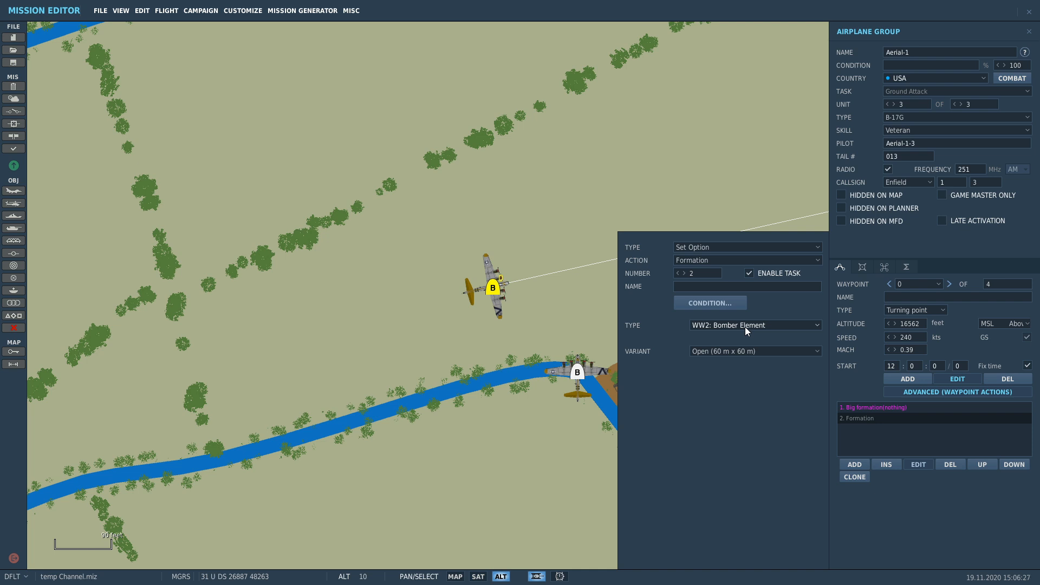
left_click(726, 354)
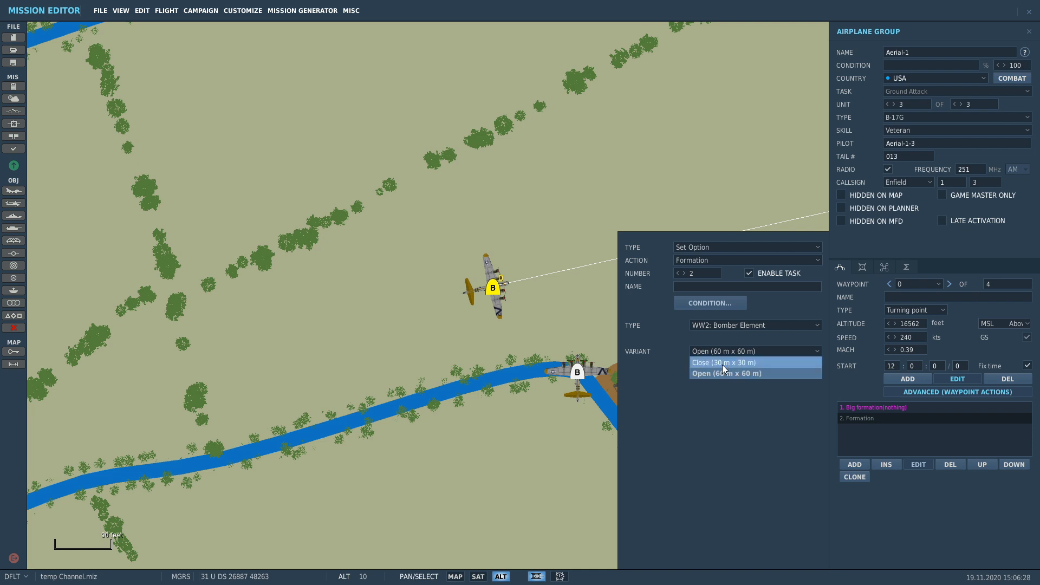
left_click(722, 365)
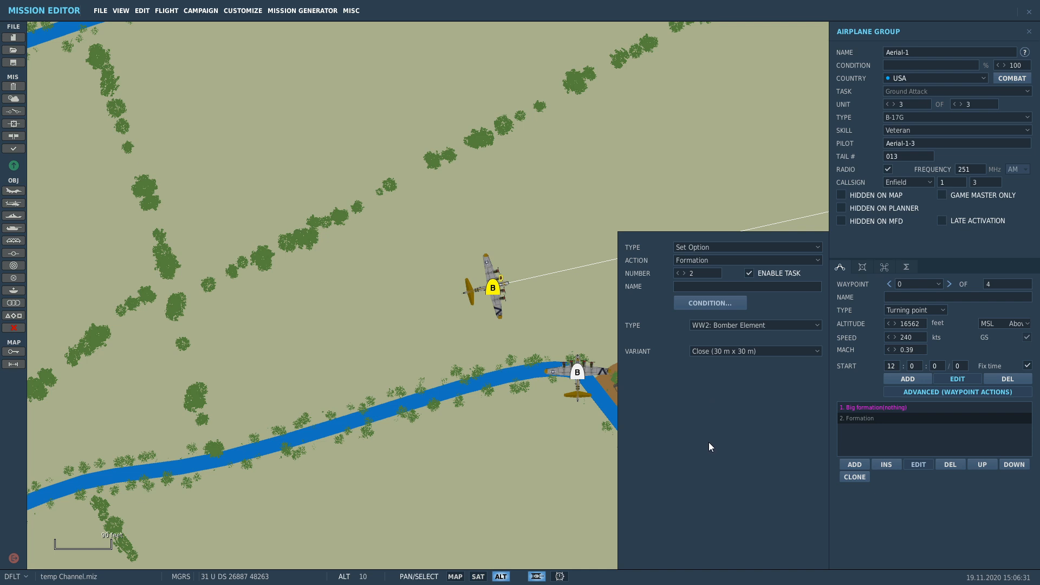
- Place three copies of the three-ship B-17G lead group on the map: north, southeast and southwest of the original
left_click(1028, 32)
left_click(492, 287)
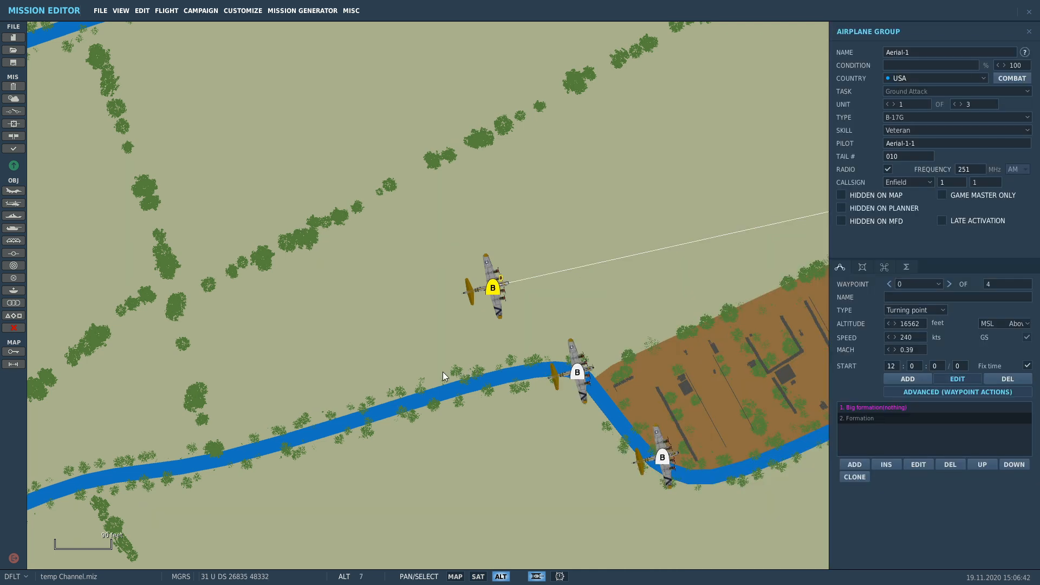
scroll(417, 377, "down", 5)
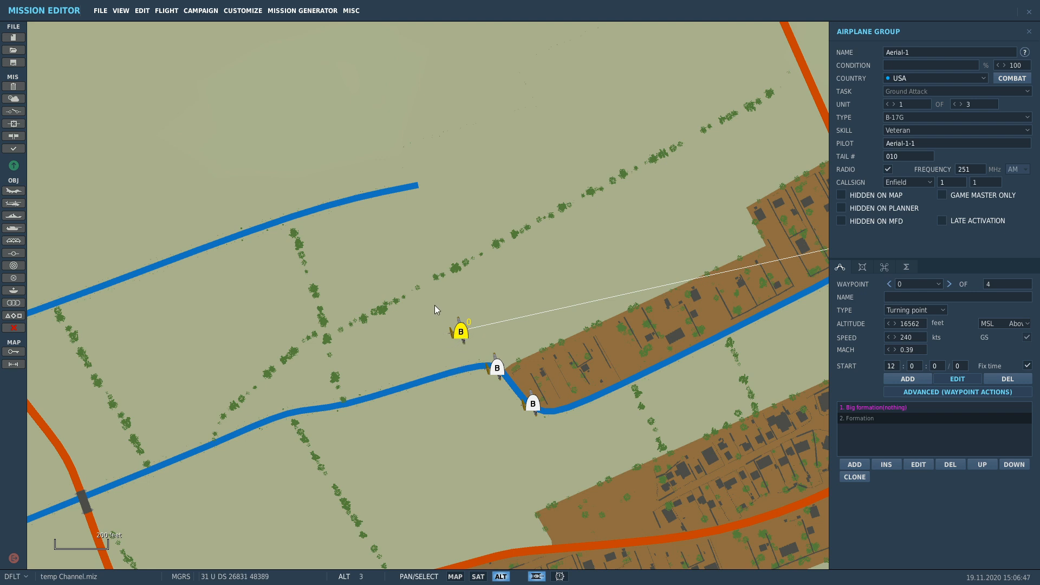
scroll(434, 306, "down", 1)
key("ctrl+v")
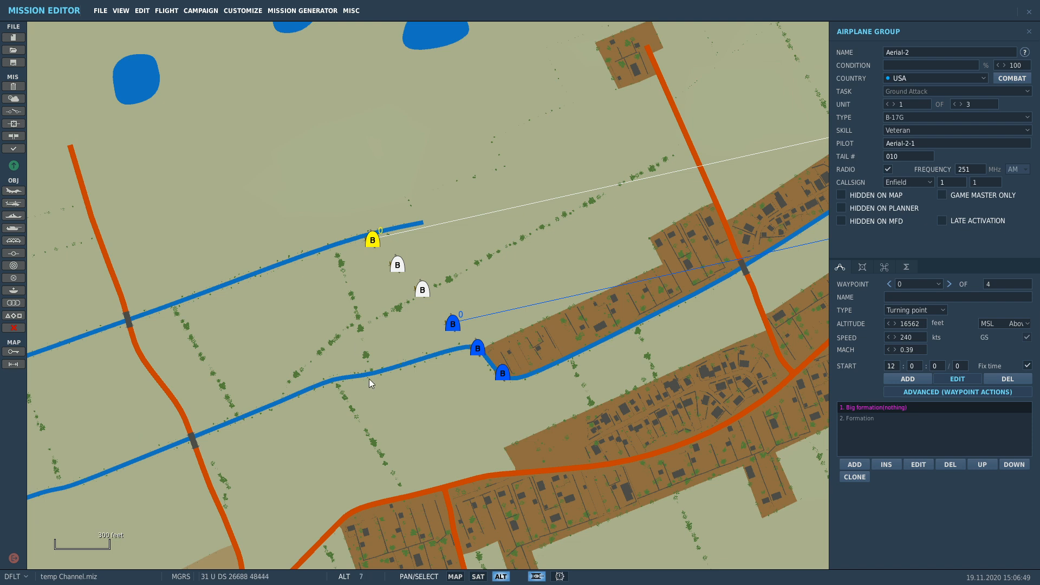
key("ctrl+v")
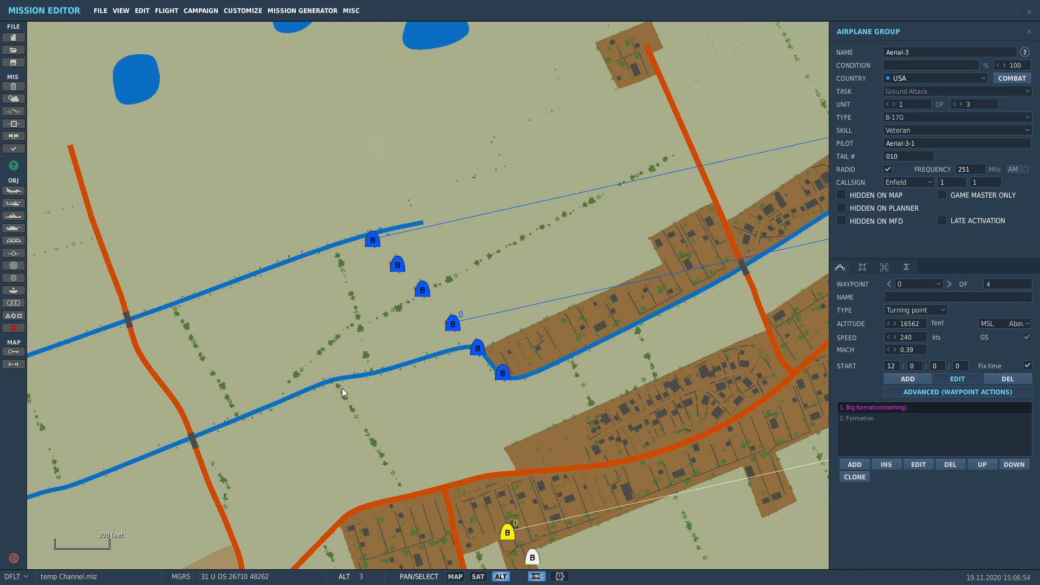
key("ctrl+v")
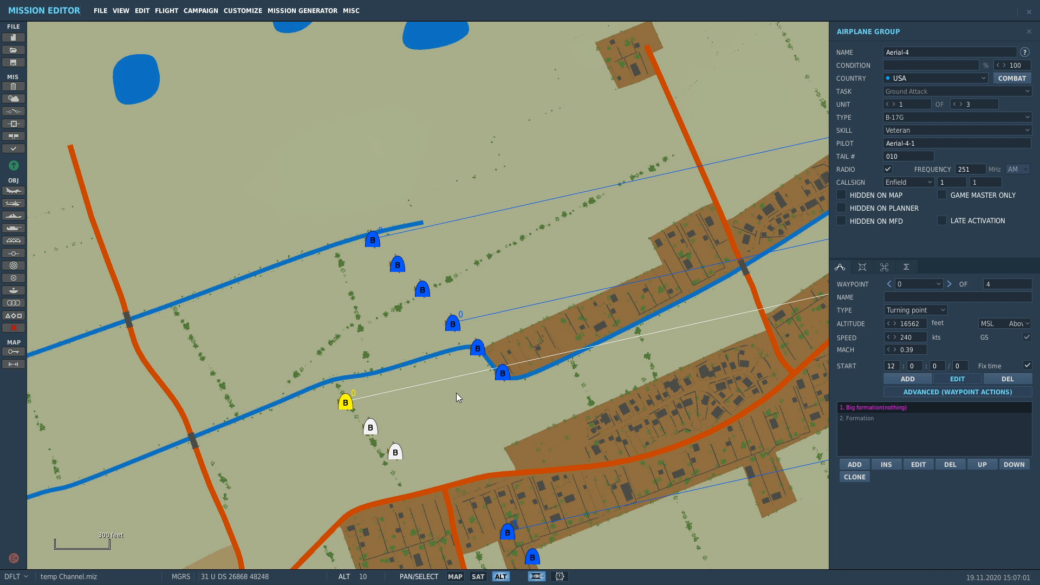
- Rename the original lead bomber group as LEADER
left_click(453, 323)
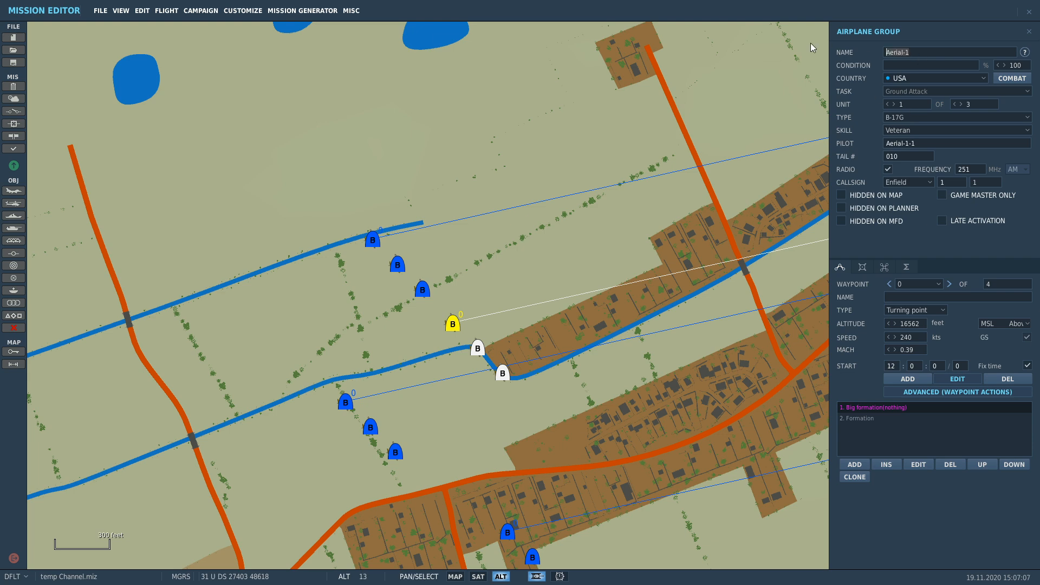
type("LEADER")
left_click(557, 301)
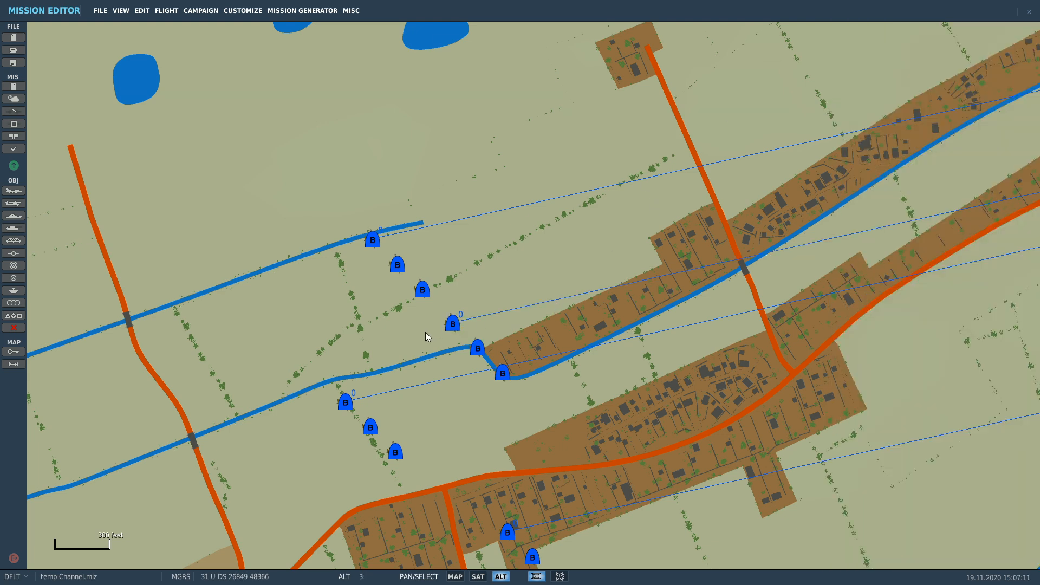
- Set the Aerial-2 group's Big formation task to follow the LEADER group, with Left as its position in box
left_click(373, 240)
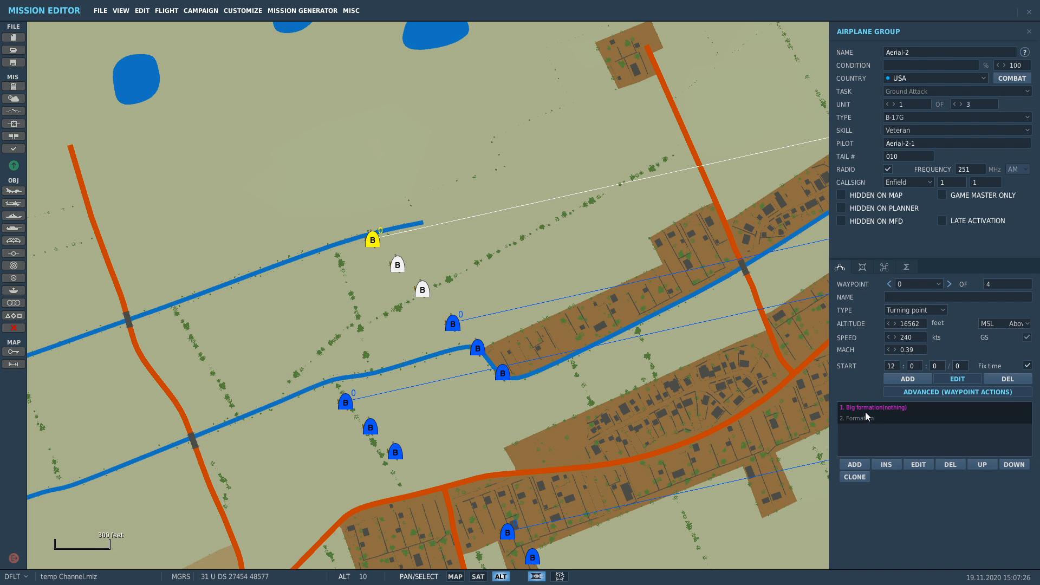
left_click(898, 408)
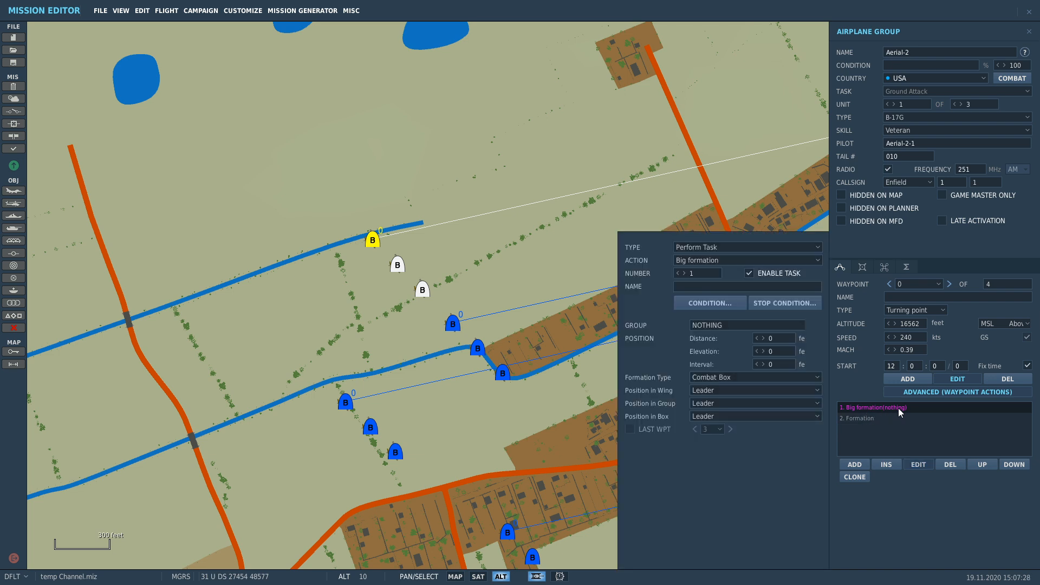
left_click(722, 324)
left_click(712, 380)
left_click(703, 415)
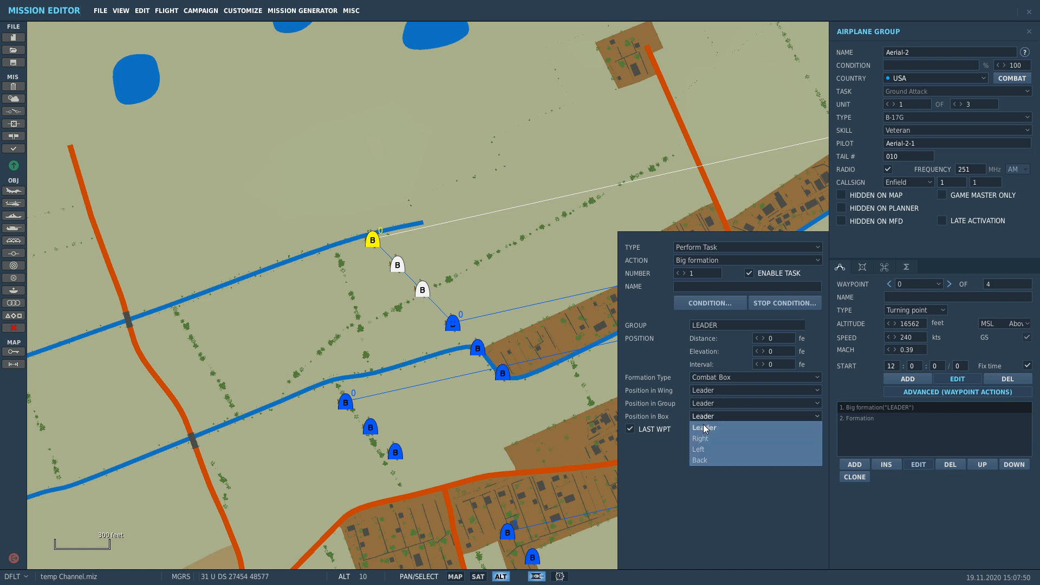
left_click(700, 447)
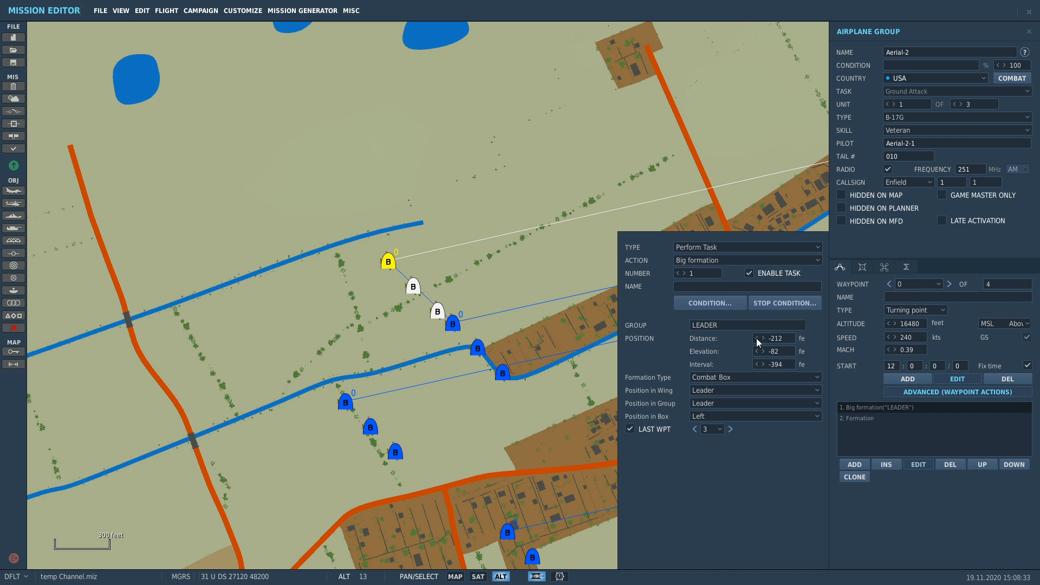
- Set the distance in Aerial-2's Big formation task to -262 feet and close the group's settings
left_click(756, 338)
scroll(541, 118, "down", 2)
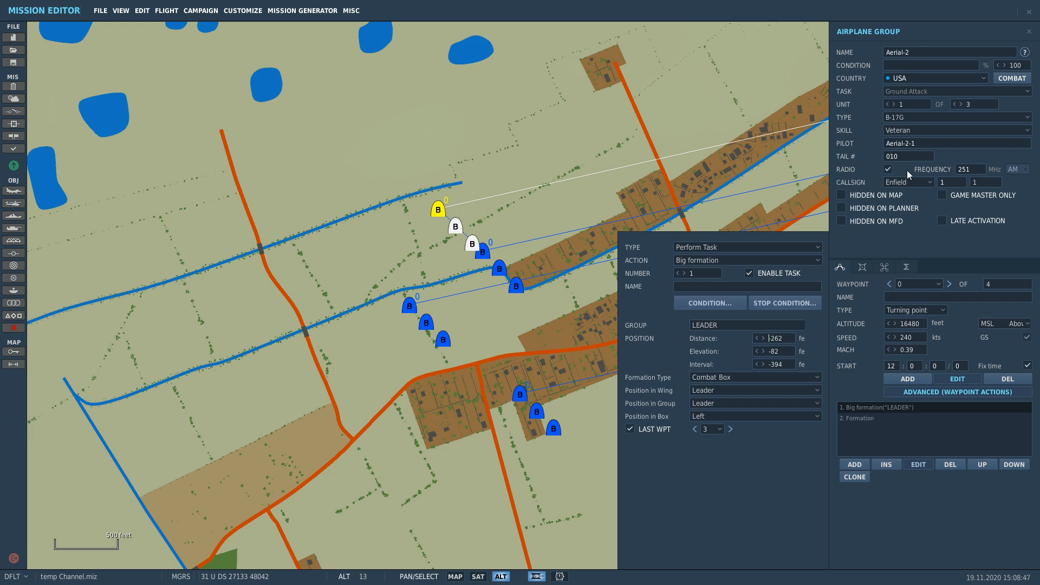
left_click(1028, 31)
- Set the Aerial-3 group's Big formation task to follow LEADER, with Right as its position in box
scroll(499, 400, "up", 1)
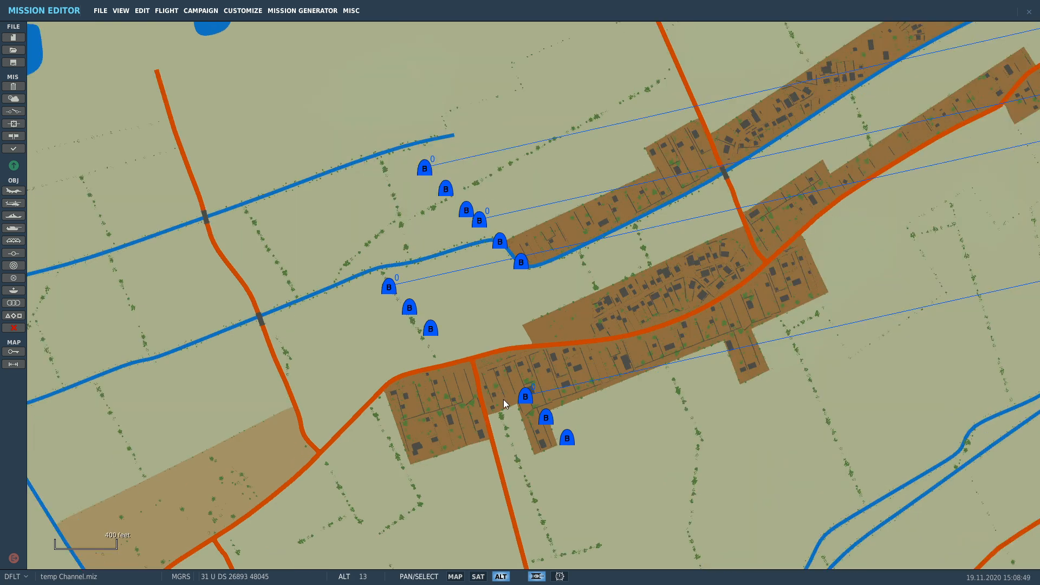
left_click(525, 398)
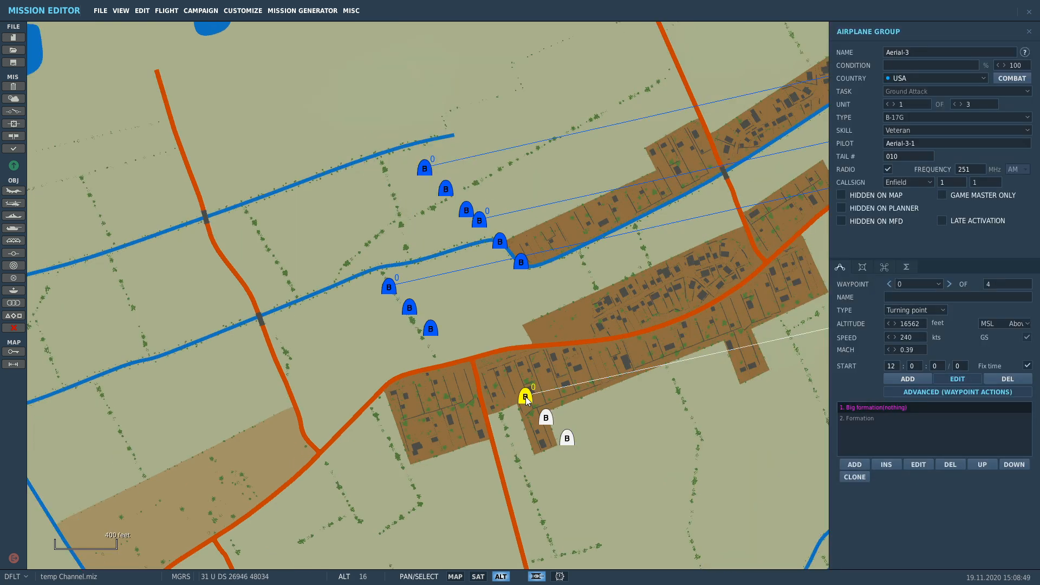
double_click(873, 408)
left_click(704, 326)
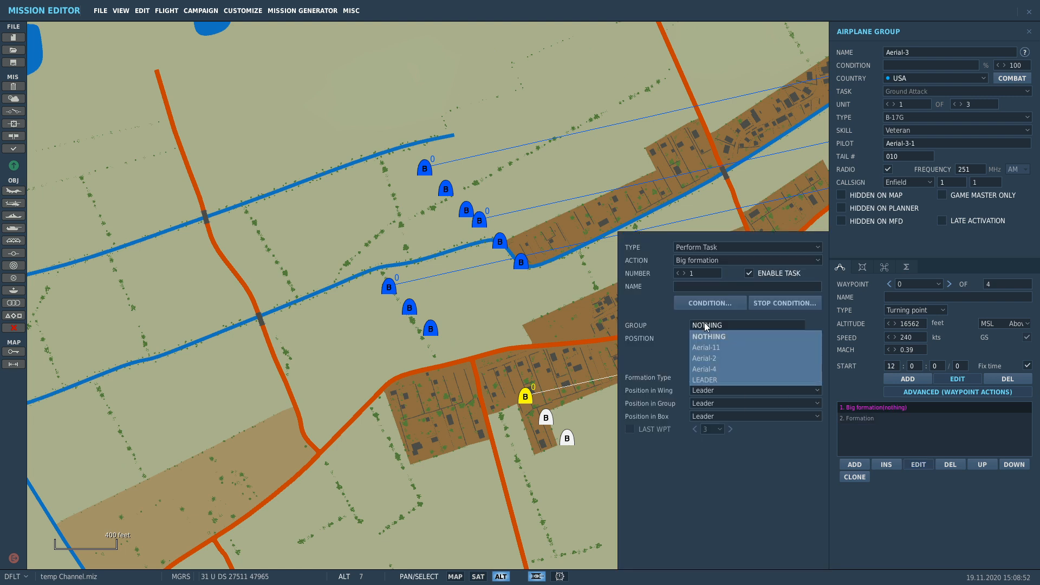
left_click(705, 381)
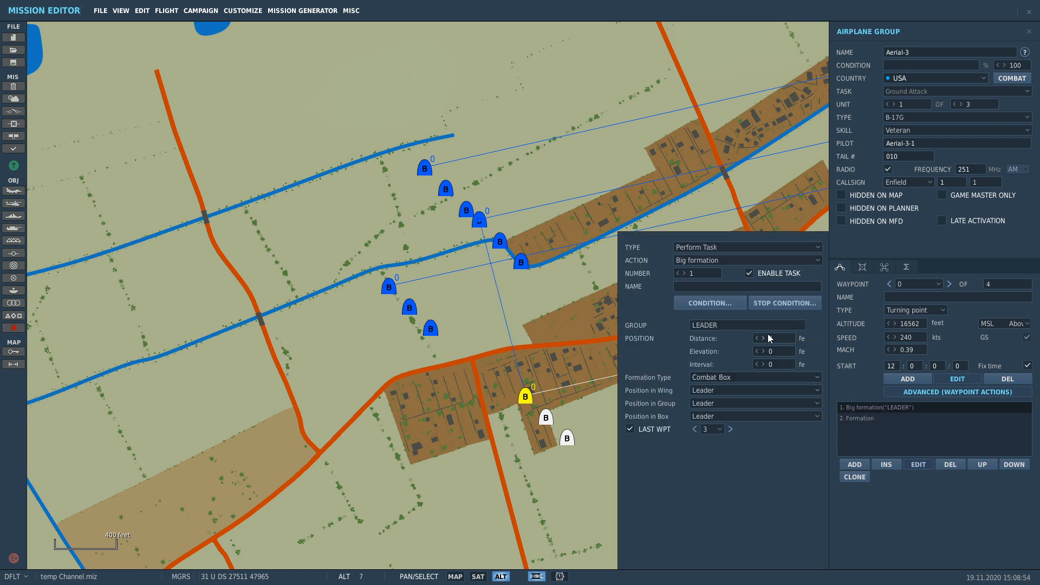
left_click(707, 413)
left_click(701, 438)
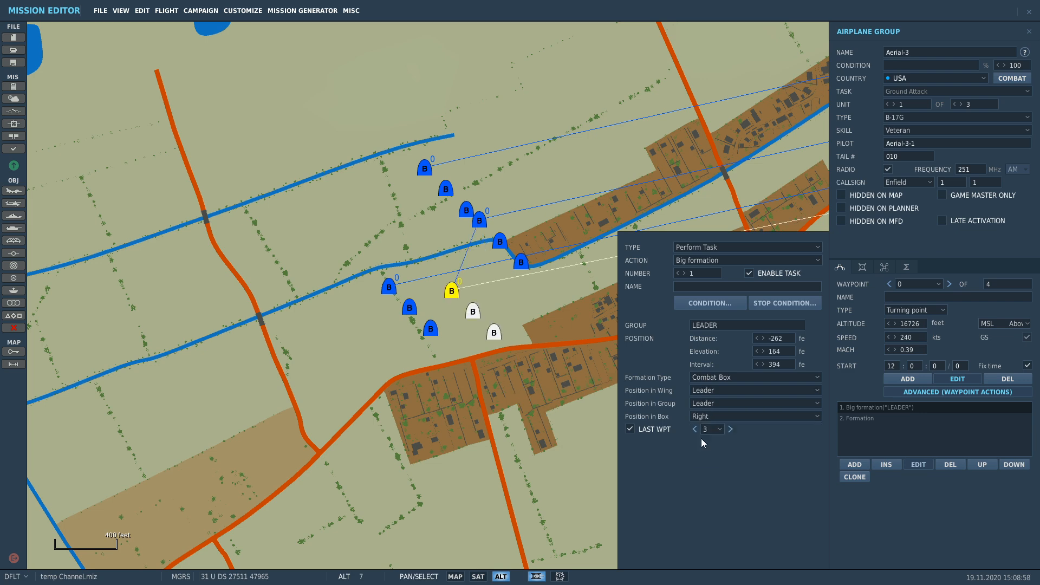
scroll(437, 285, "up", 2)
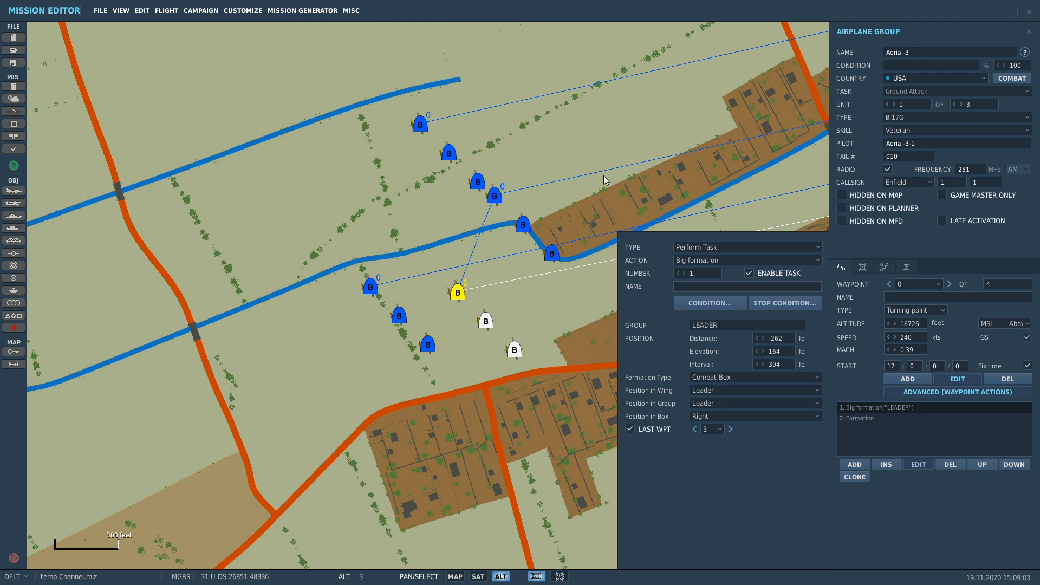
left_click(1030, 33)
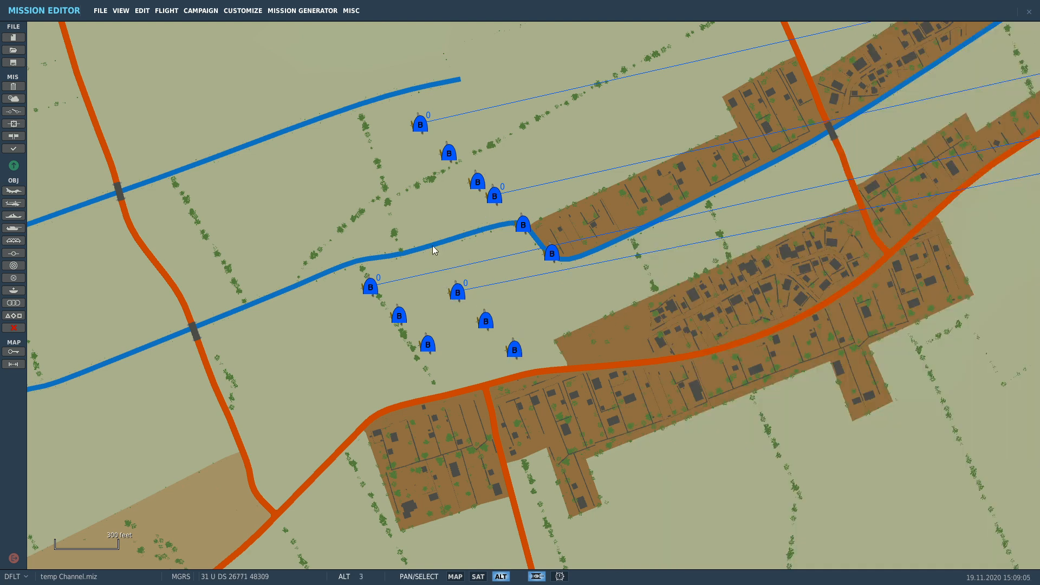
- Set the Aerial-4 group's Big formation task to follow LEADER, with Back as its position in box
left_click(375, 289)
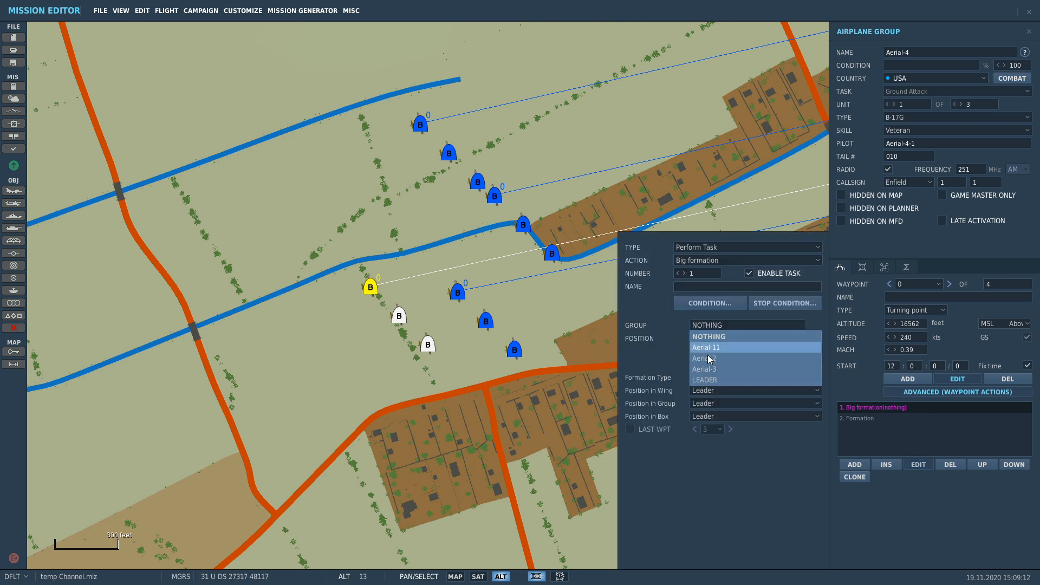
left_click(712, 380)
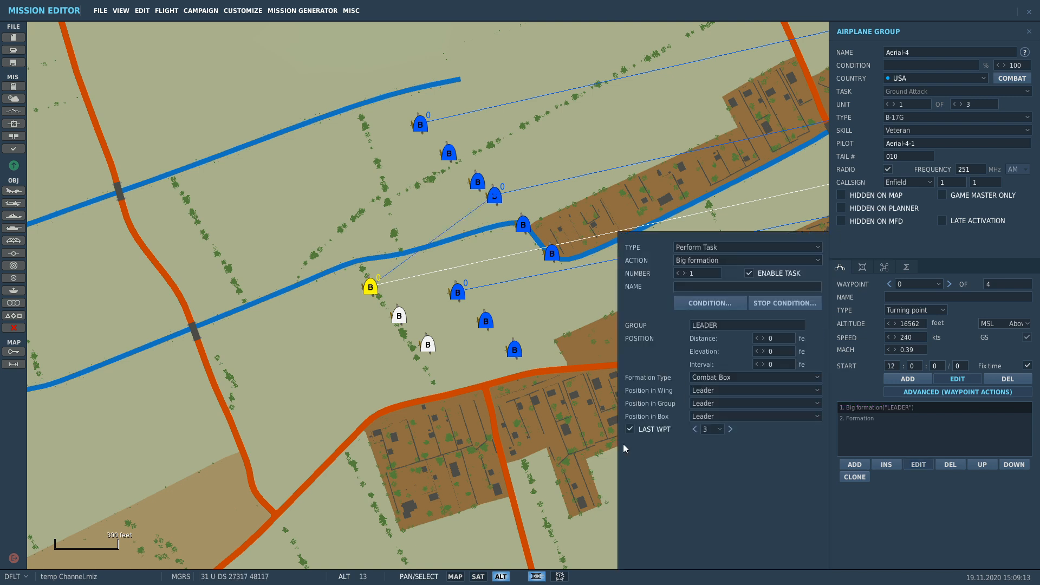
left_click(707, 415)
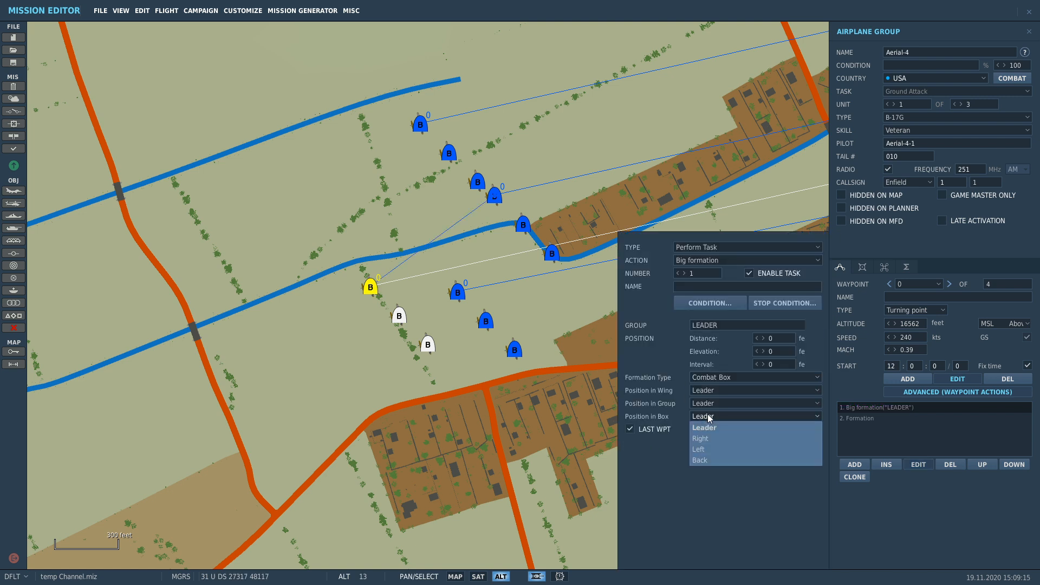
left_click(704, 460)
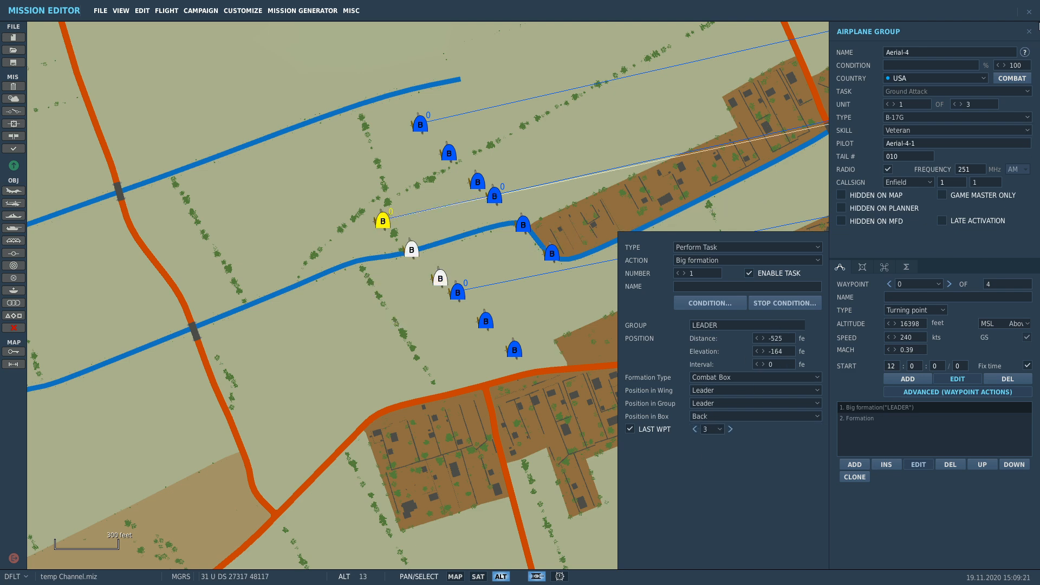
left_click(1029, 31)
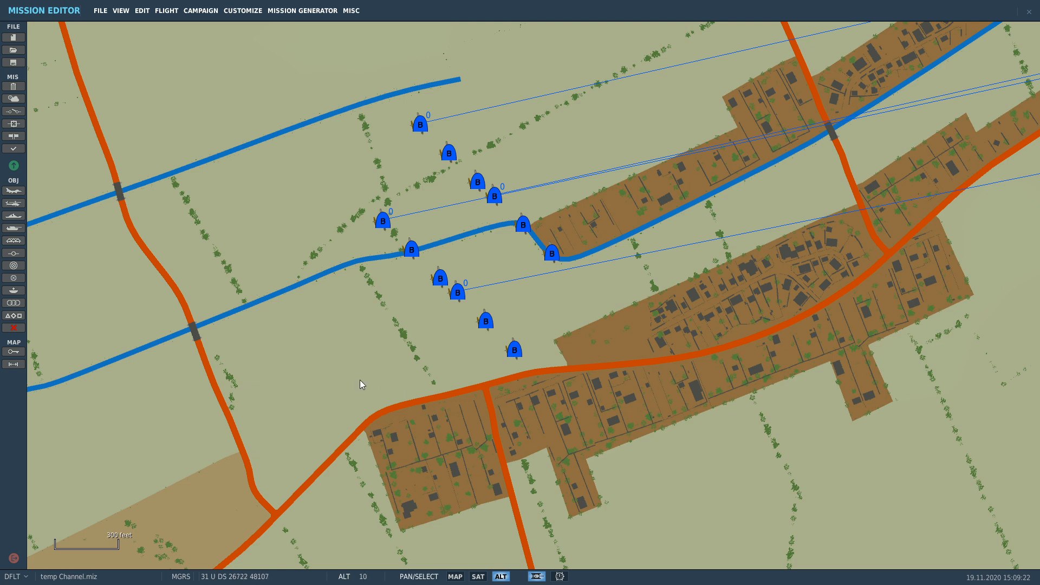
- Examine the combat box layout around the LEADER group and the groups' shared route along the coast
scroll(488, 194, "up", 3)
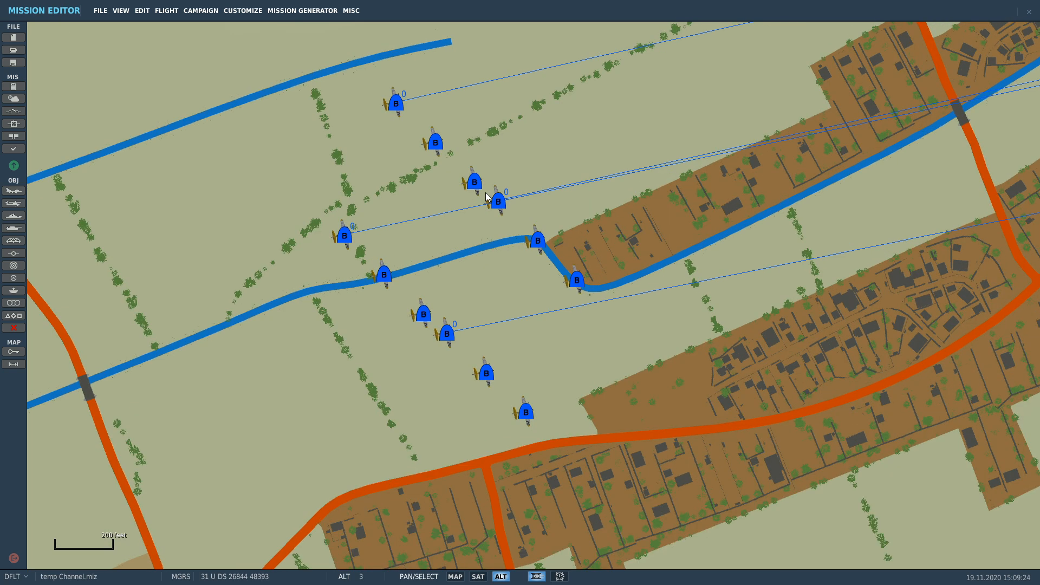
left_click(501, 201)
scroll(498, 309, "down", 10)
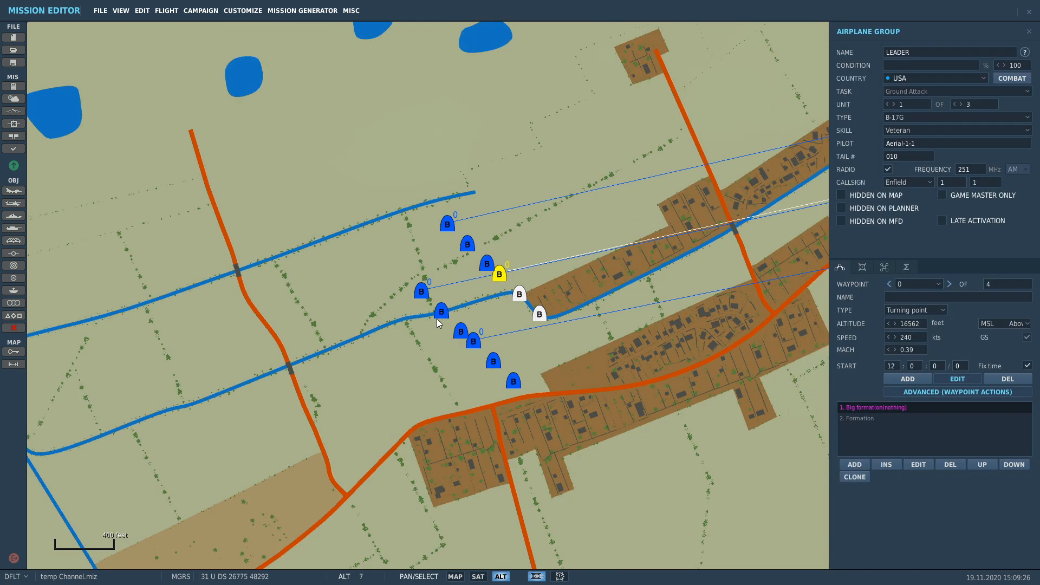
scroll(356, 352, "down", 5)
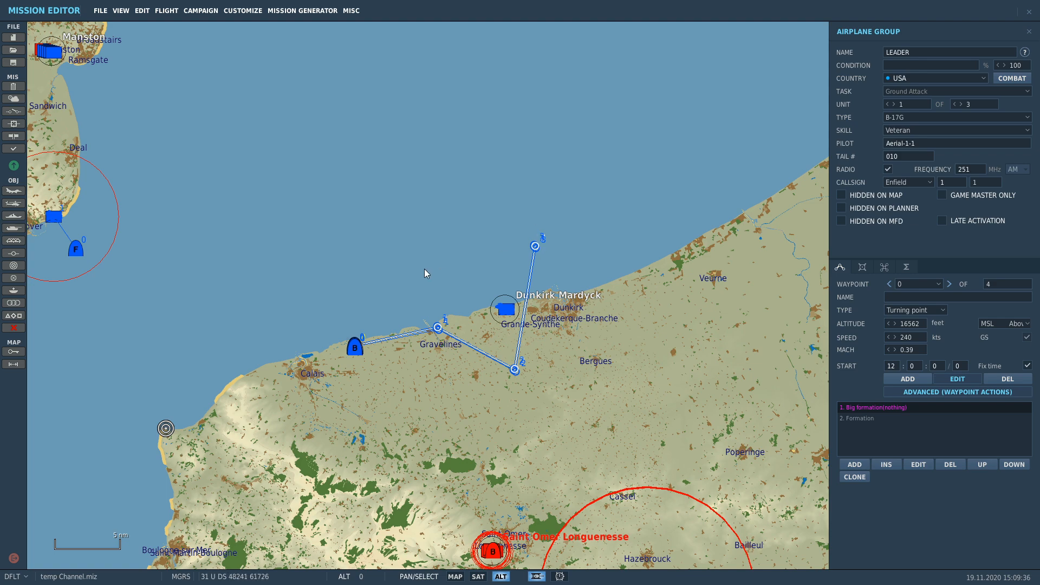
scroll(342, 357, "up", 7)
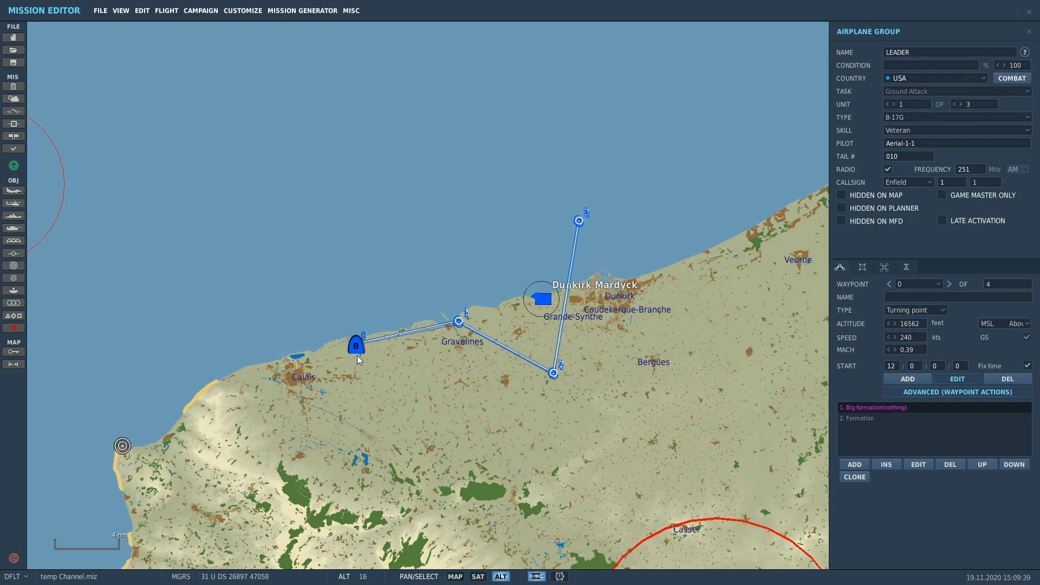
scroll(344, 315, "up", 3)
left_click(444, 240)
scroll(446, 240, "up", 3)
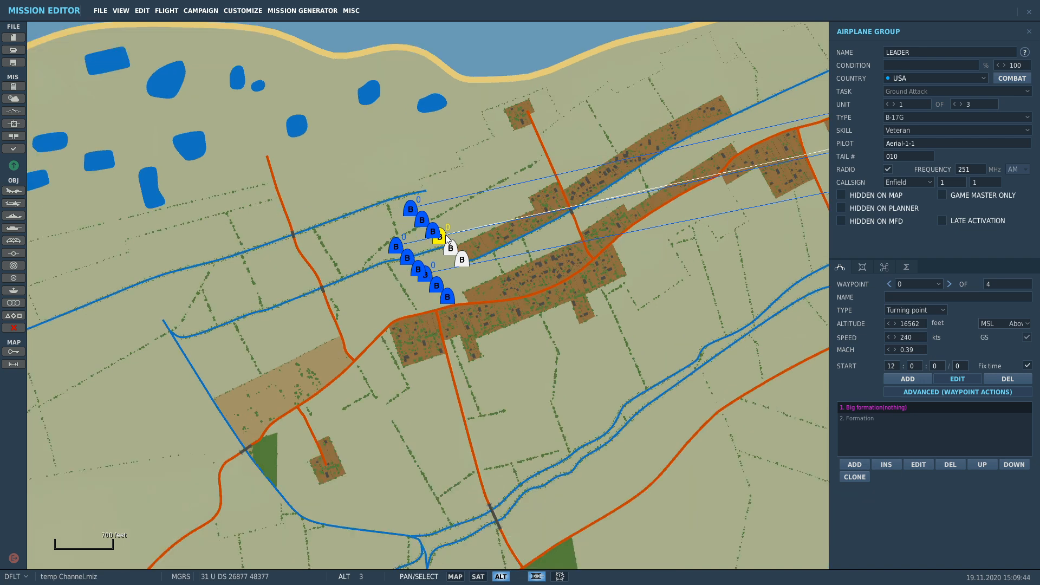
scroll(401, 228, "up", 1)
scroll(401, 229, "up", 1)
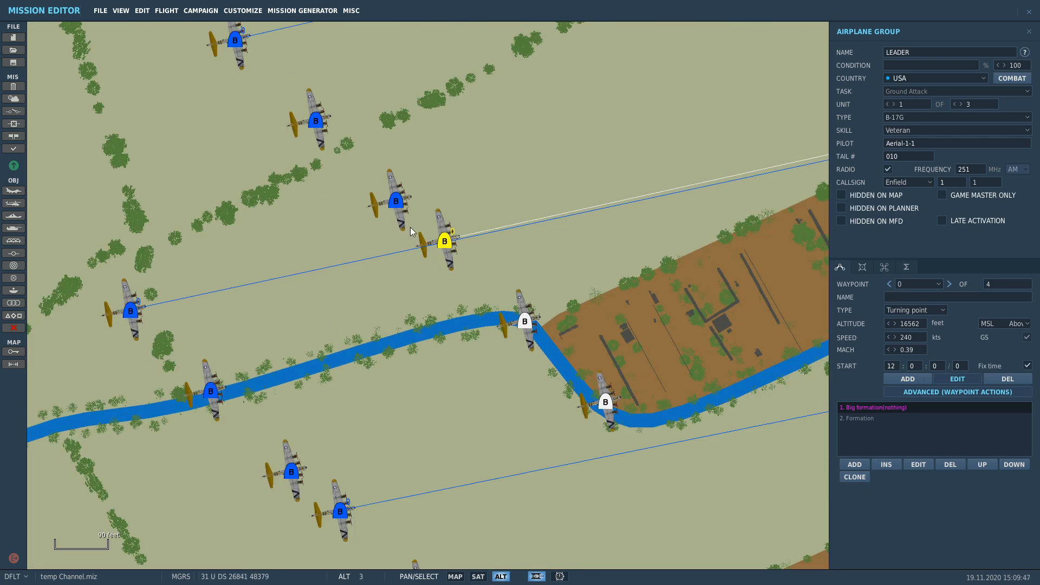
scroll(401, 229, "down", 2)
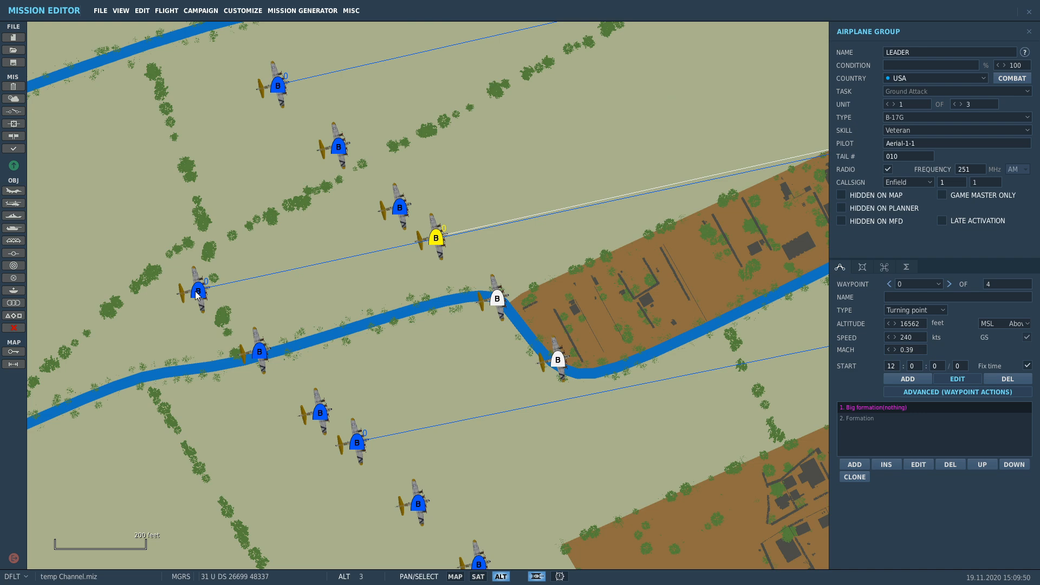
scroll(439, 245, "down", 5)
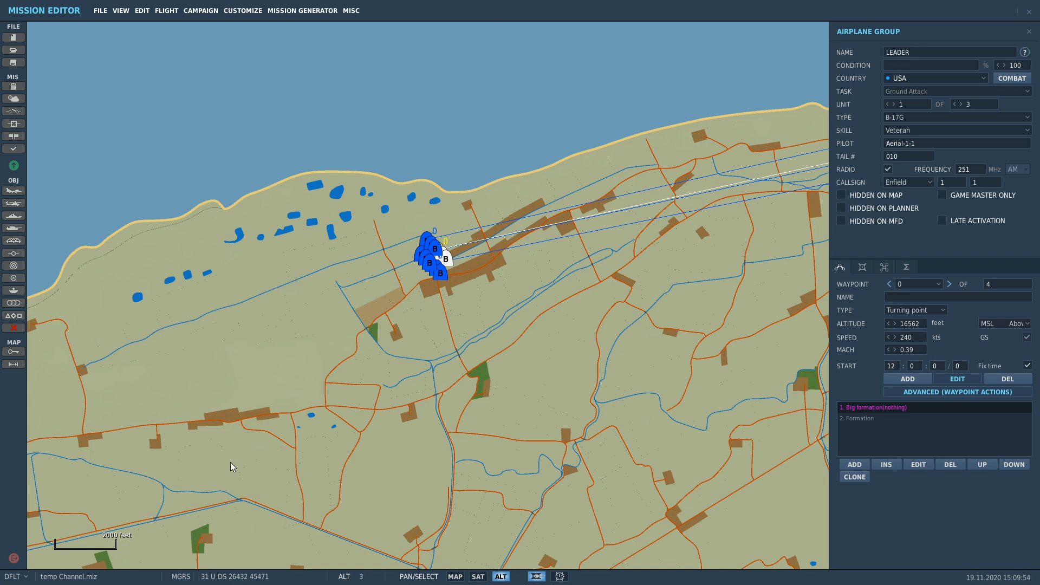
scroll(403, 268, "up", 5)
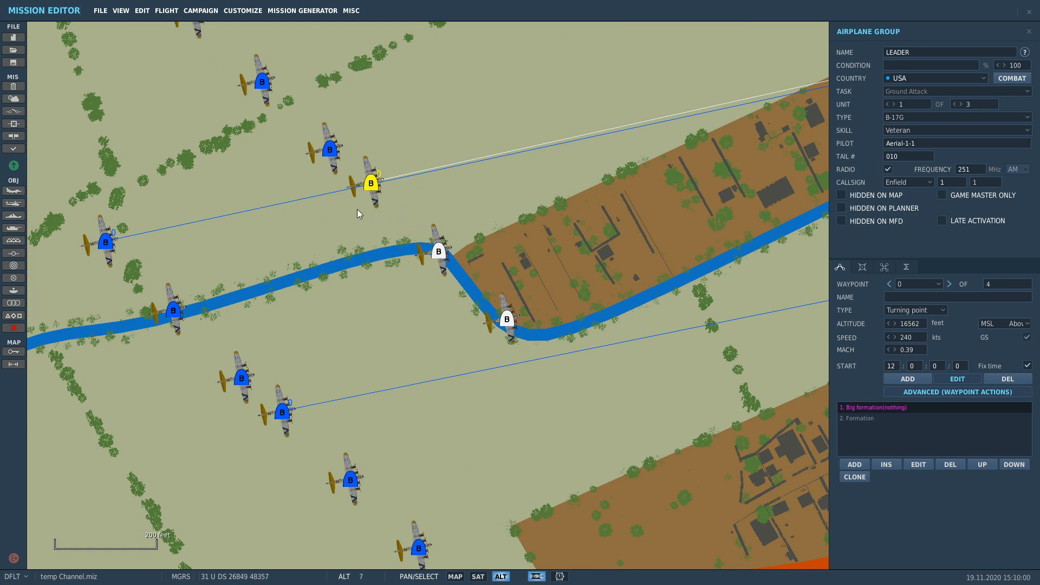
- Add a Carpet bombing action of type Perform Task to the LEADER group's waypoint 1 near Grand-Fort-Philippe
scroll(352, 198, "down", 1)
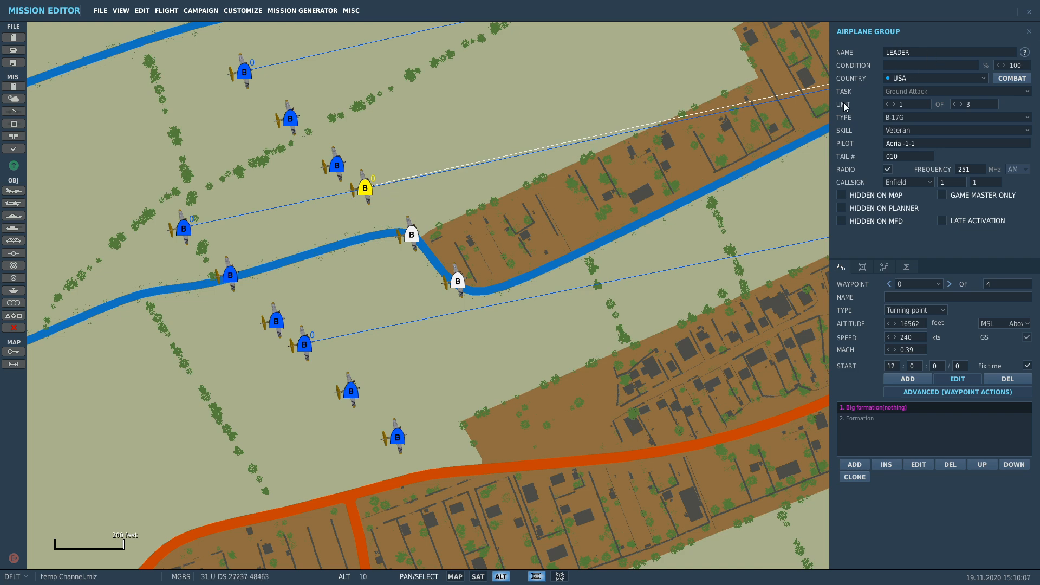
scroll(336, 307, "down", 2)
left_click(949, 285)
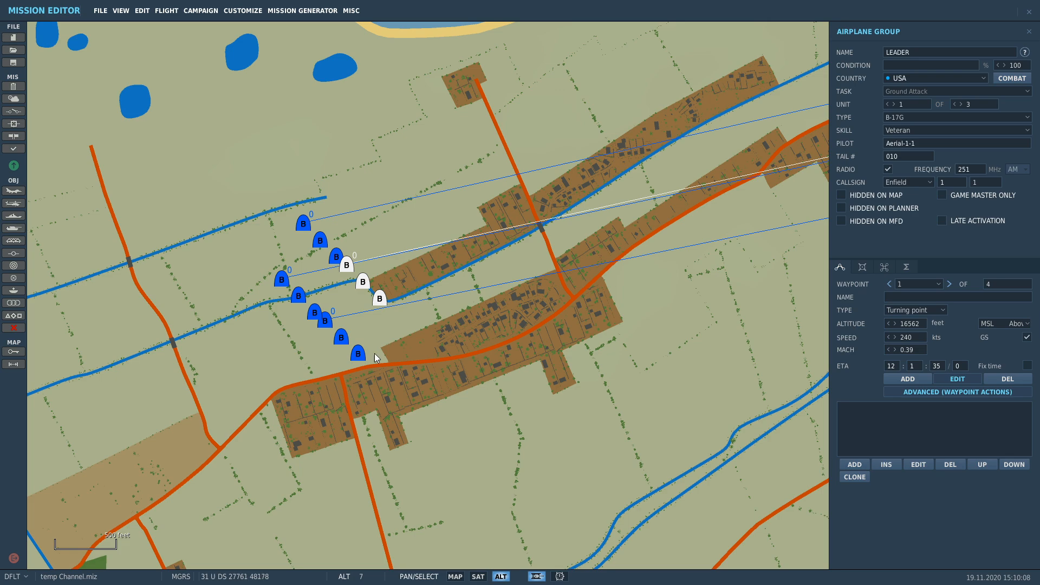
scroll(372, 322, "down", 6)
scroll(640, 238, "up", 5)
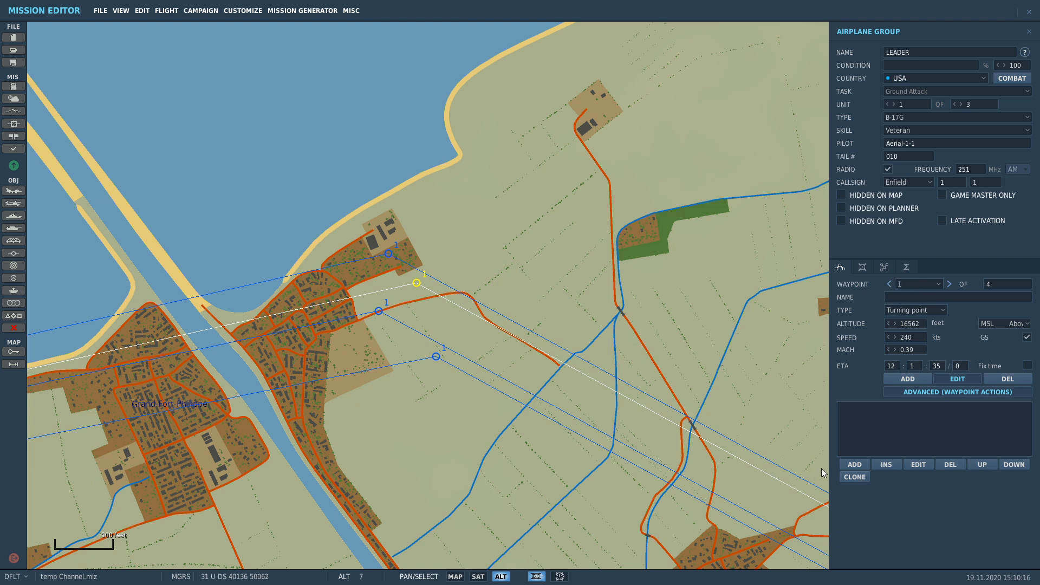
left_click(854, 464)
left_click(703, 252)
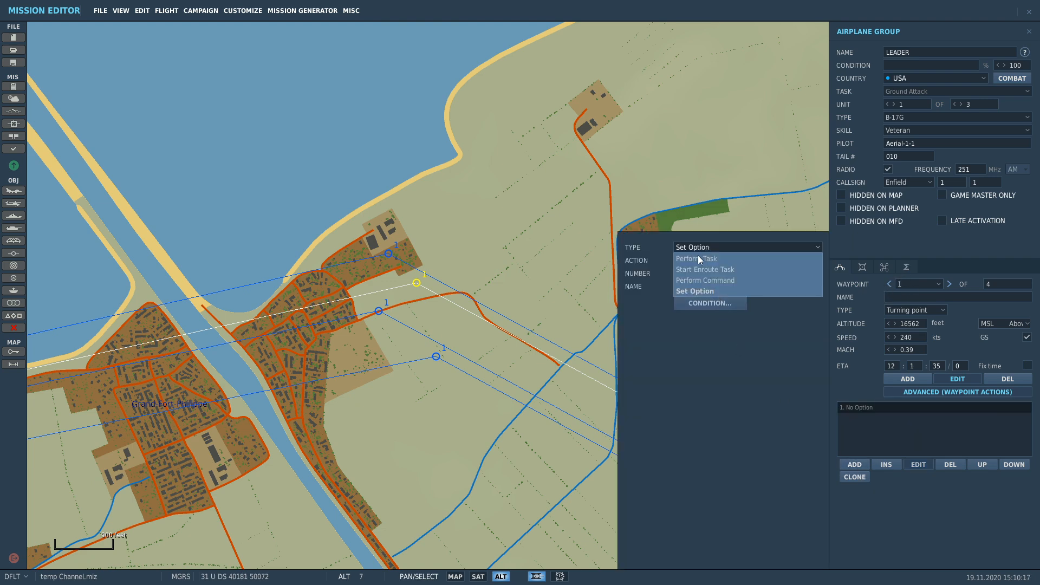
left_click(700, 254)
left_click(697, 260)
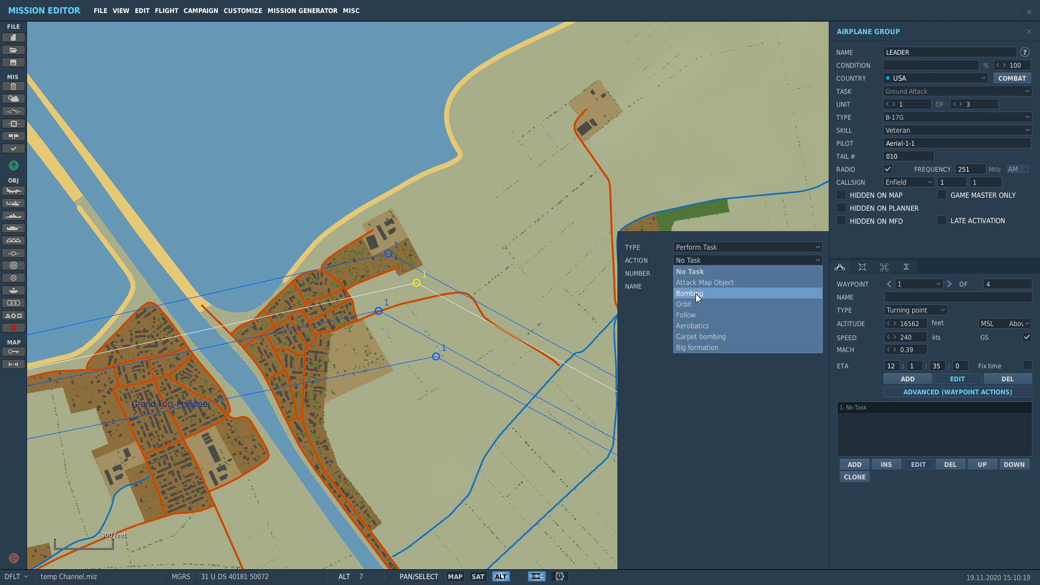
left_click(691, 336)
- Place the Carpet bombing target on the Dunkirk Mardyck runway, among the static cows
left_click(272, 274)
scroll(273, 219, "down", 10)
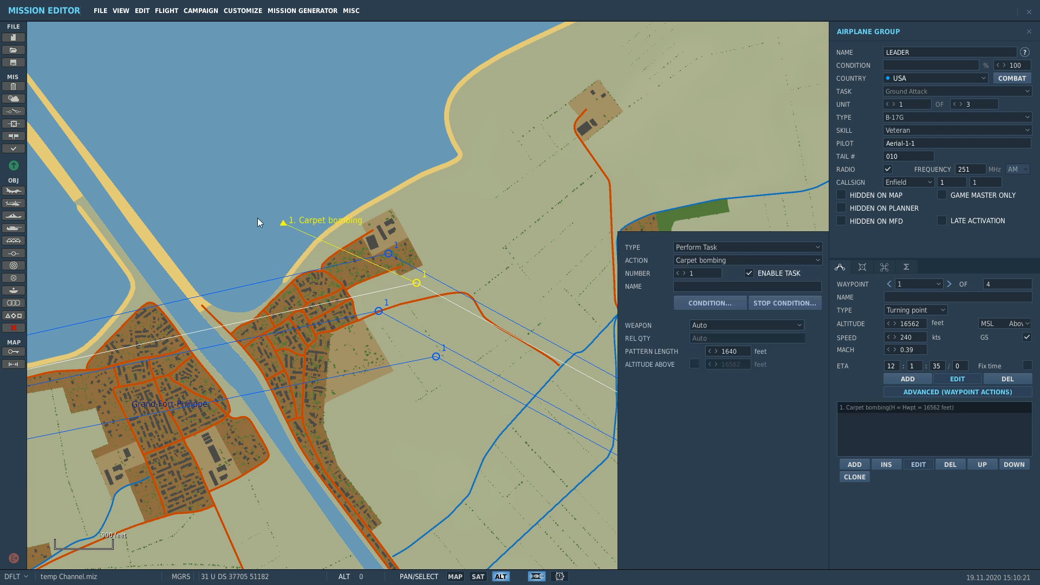
scroll(425, 208, "up", 10)
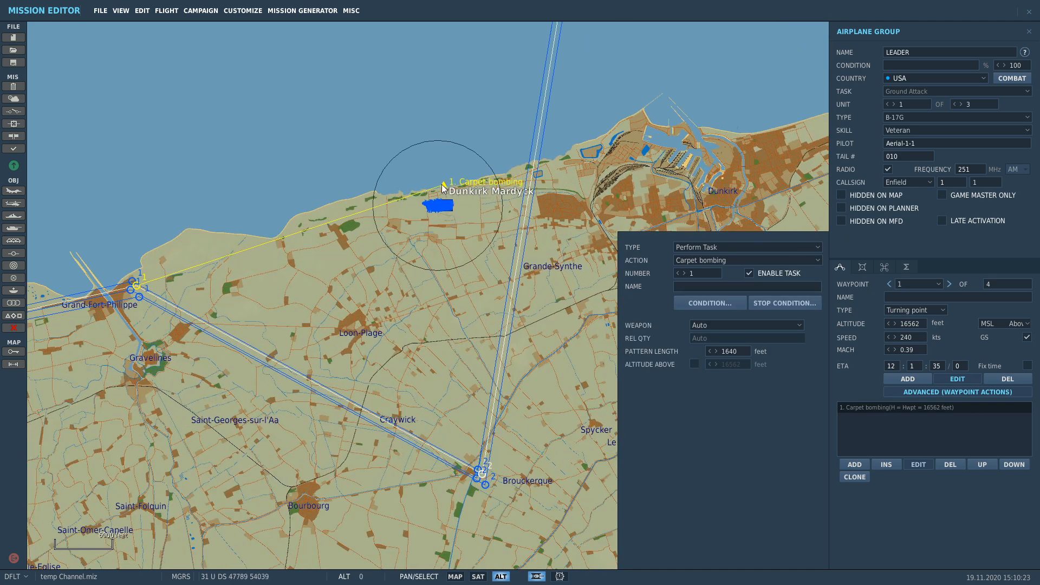
scroll(486, 198, "up", 4)
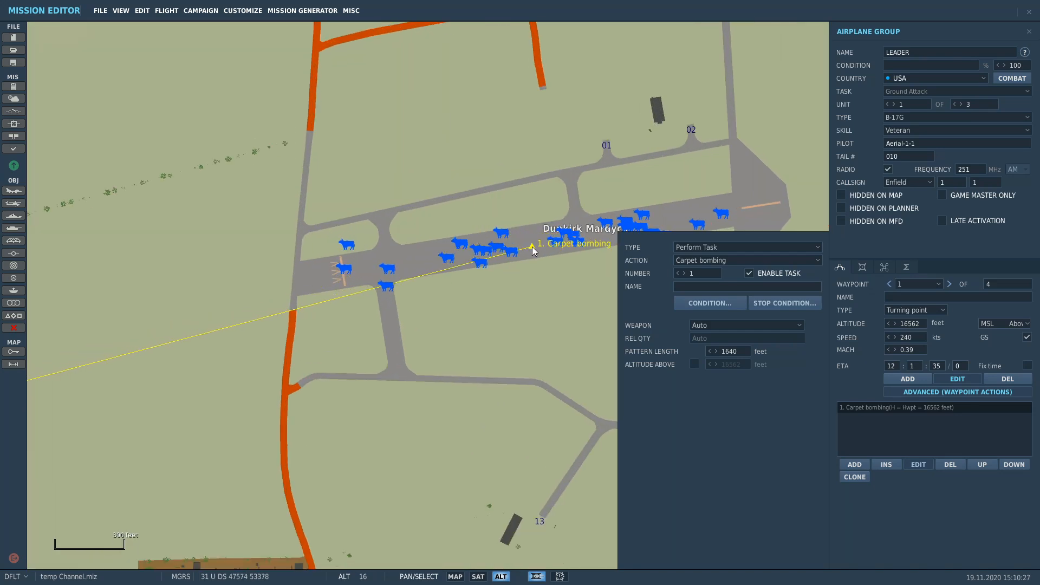
- Set the Carpet bombing task's weapon to Bombs and its release quantity to All
left_click(704, 326)
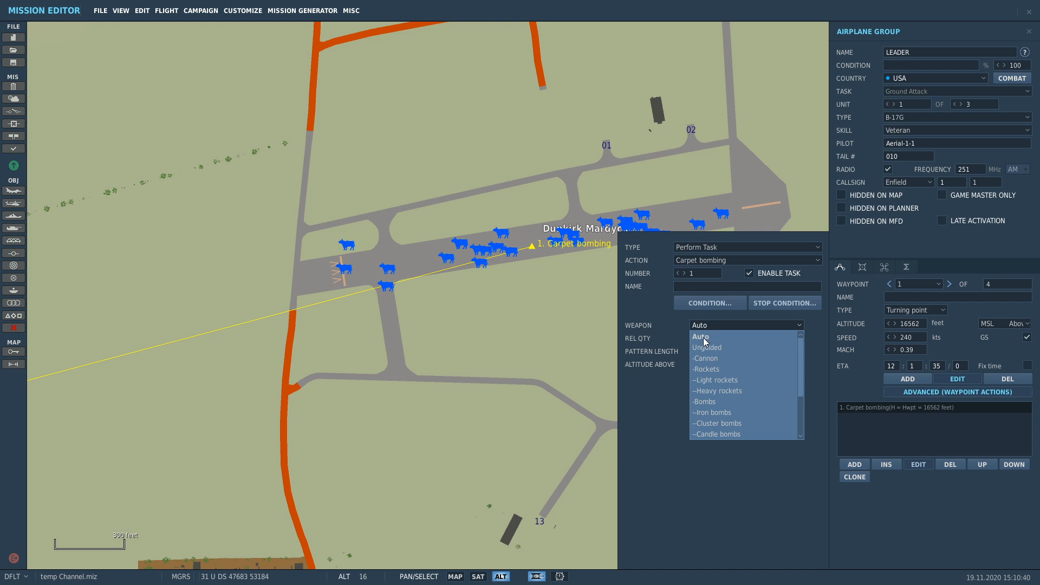
left_click(703, 402)
left_click(700, 338)
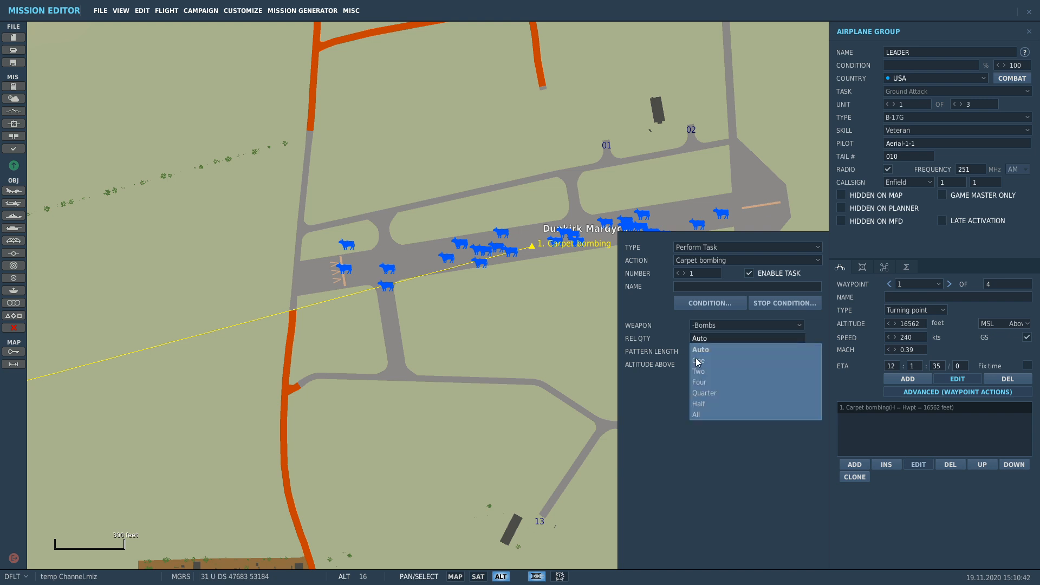
left_click(699, 415)
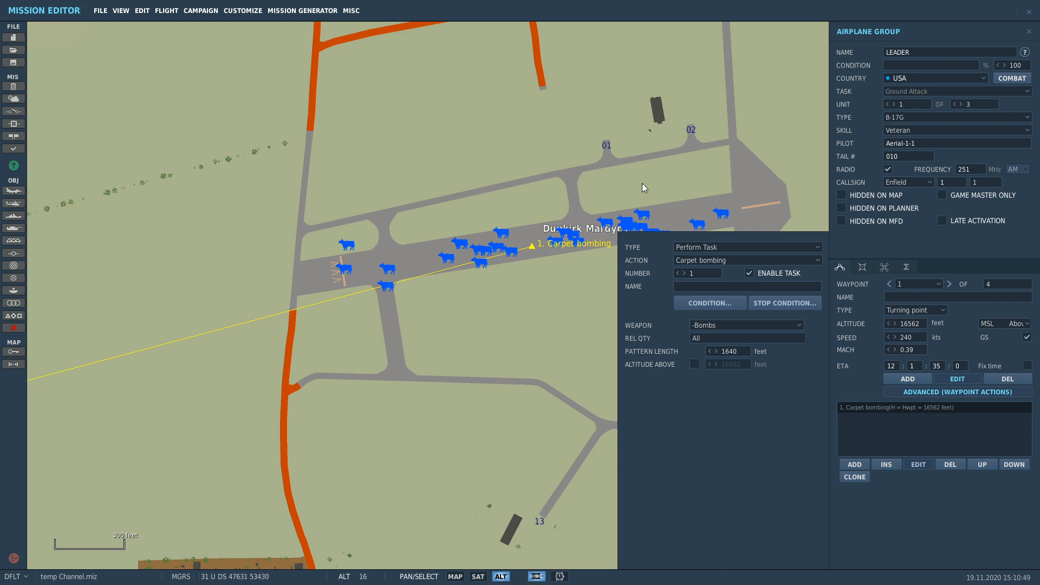
- Fly the mission without saving the changes and view the B-17G formation from the fly-by camera
scroll(622, 189, "down", 2)
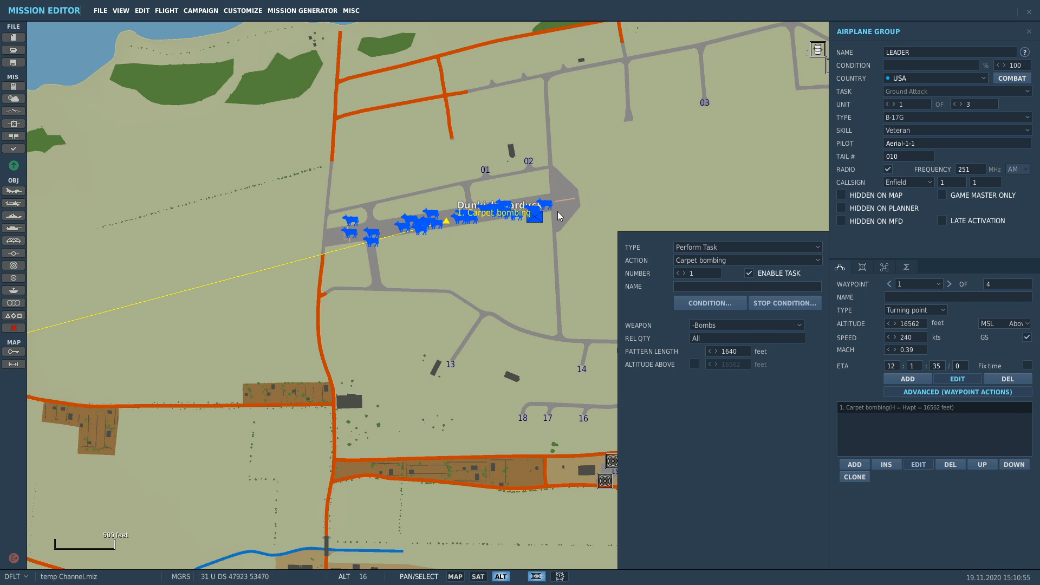
scroll(593, 355, "down", 1)
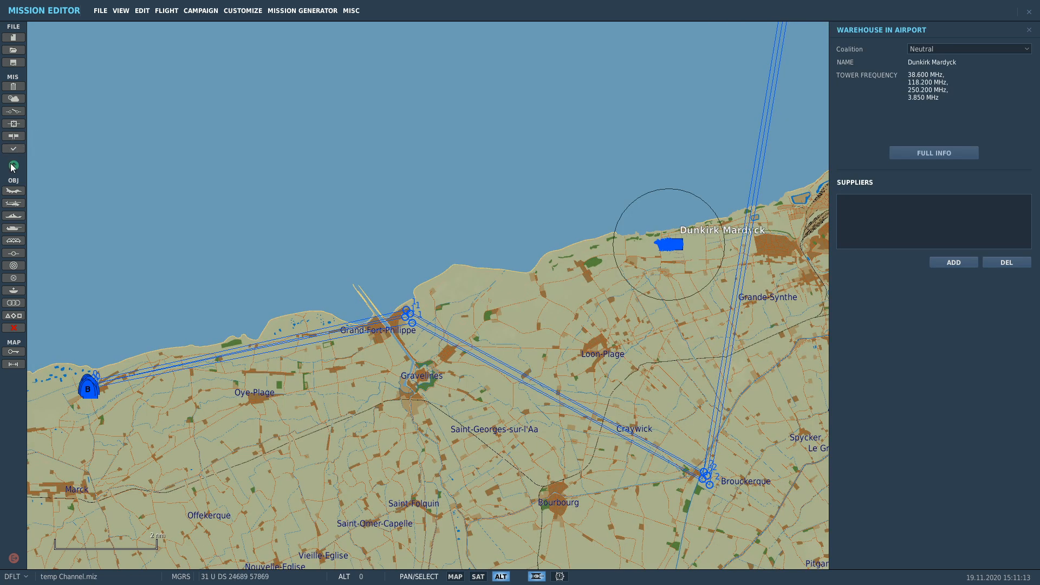
left_click(14, 167)
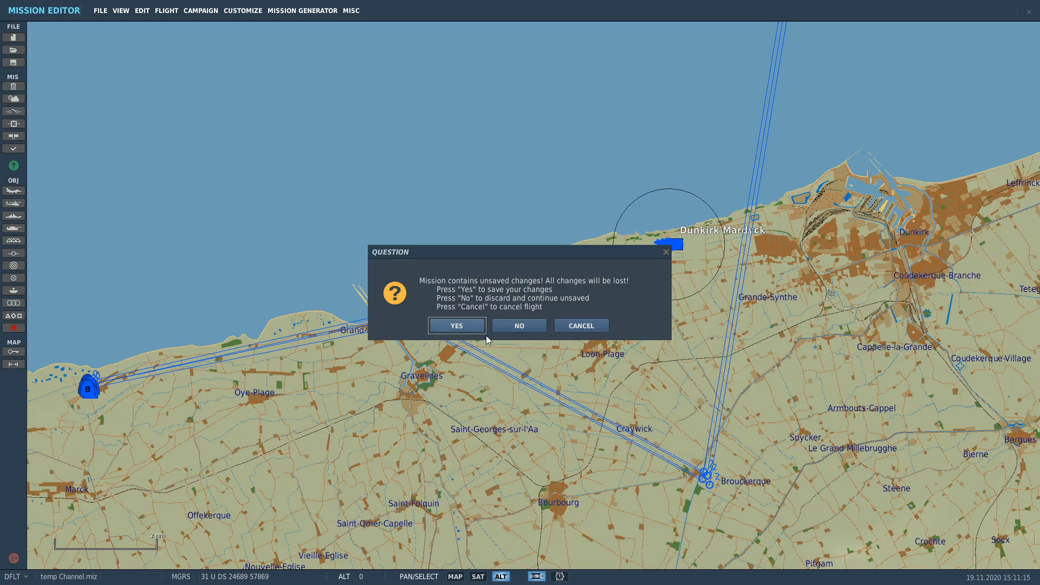
left_click(515, 329)
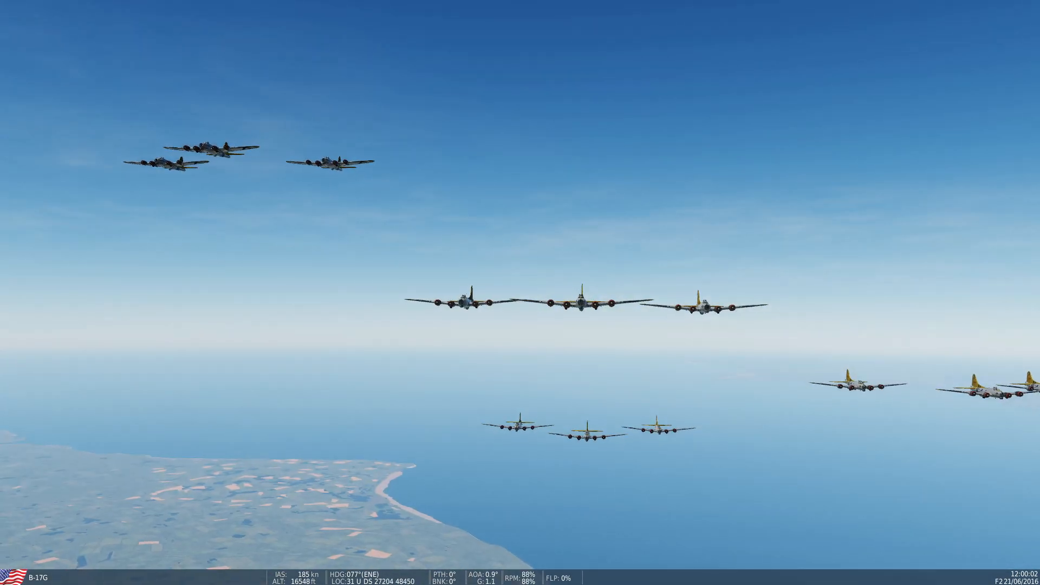
key("F3")
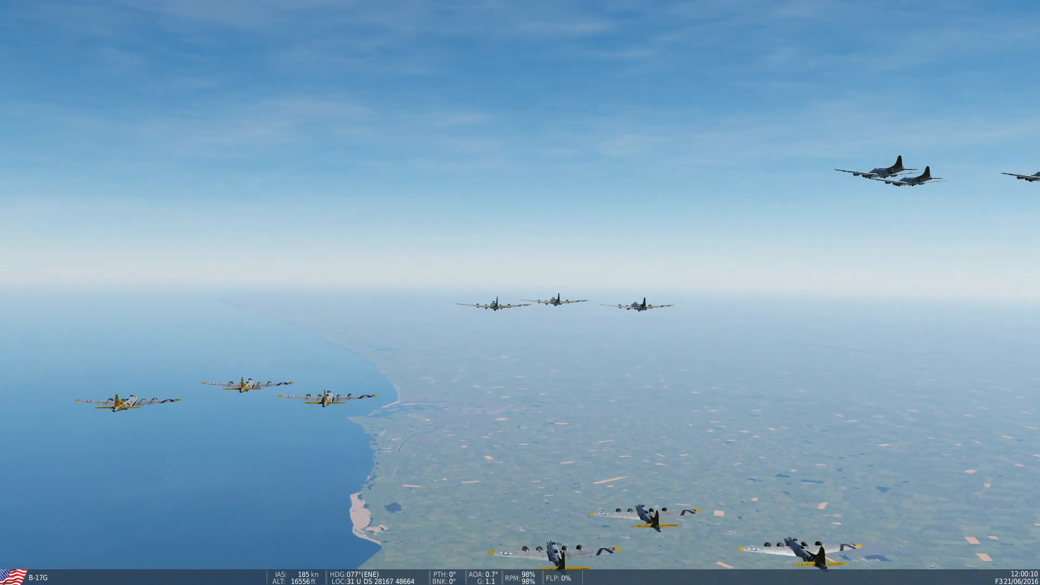
- Open the in-flight map and select the LEADER group's lead B-17G
key("F10")
scroll(116, 437, "up", 5)
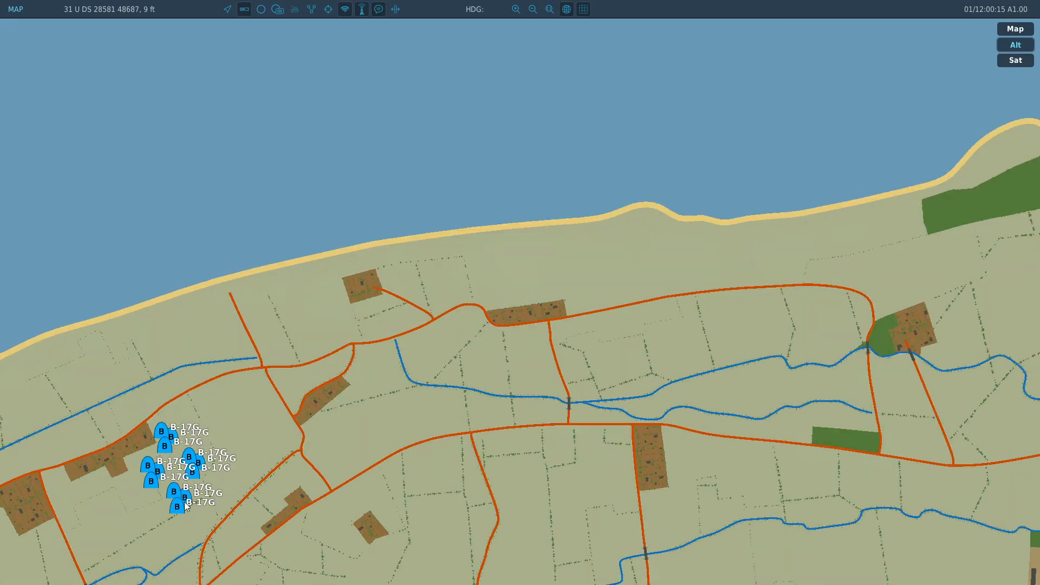
left_click(309, 385)
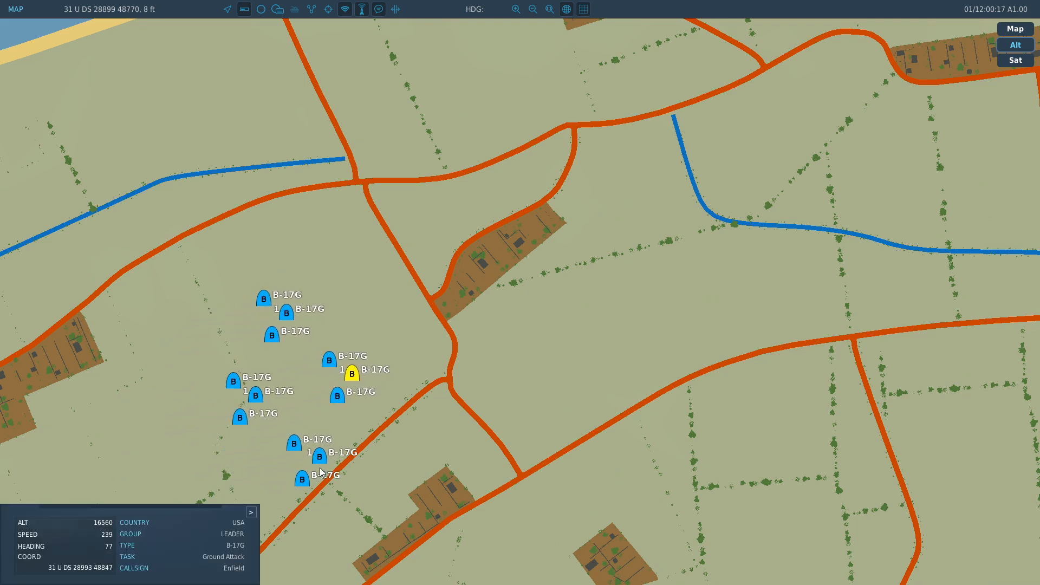
- Accelerate the simulation to 10x, follow the bombers along the coast toward Dunkirk Mardyck, and switch to the external aircraft view
scroll(203, 426, "down", 4)
scroll(181, 450, "down", 5)
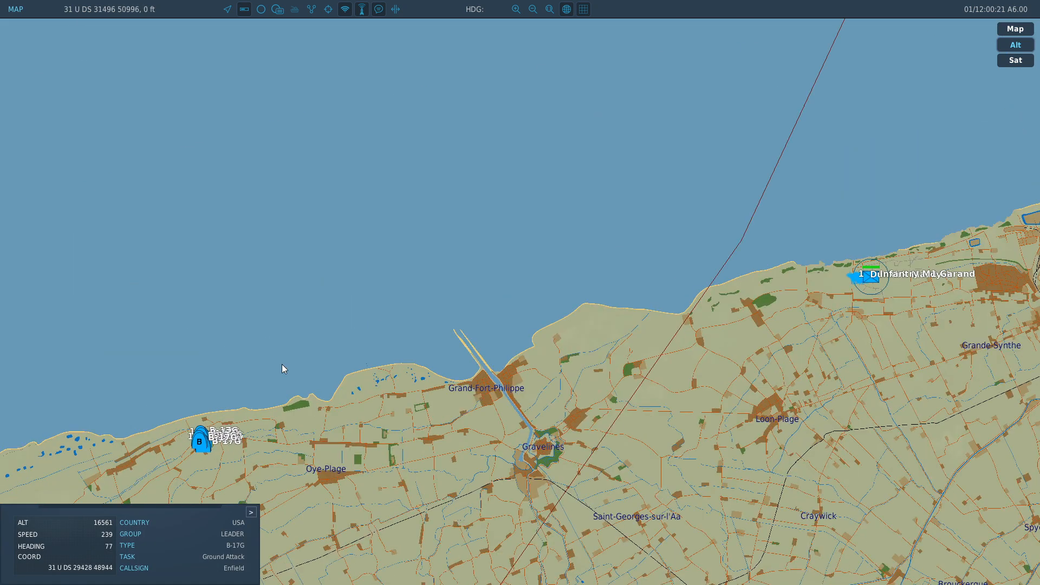
key("ctrl+z")
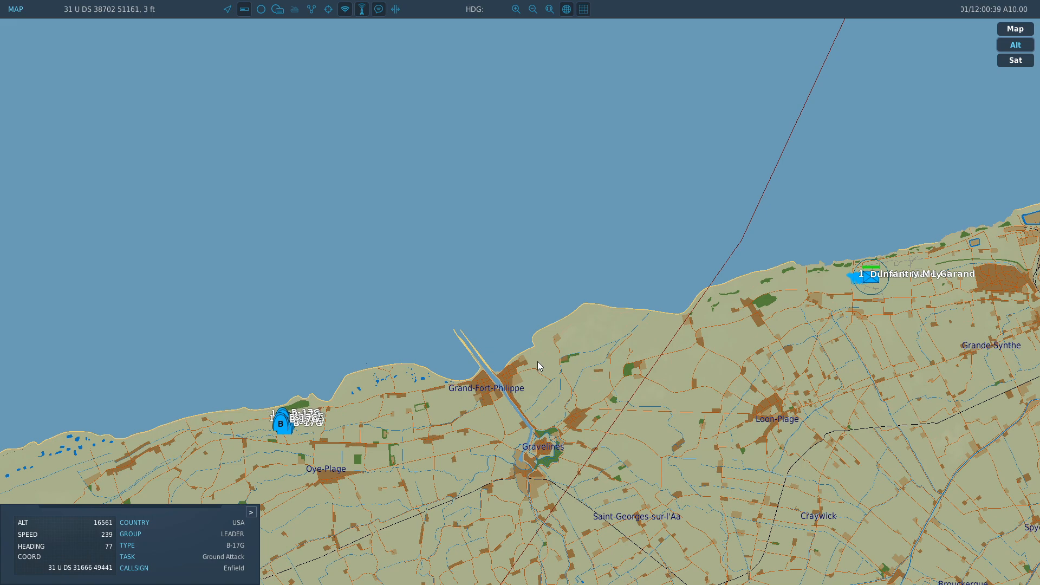
scroll(682, 346, "up", 2)
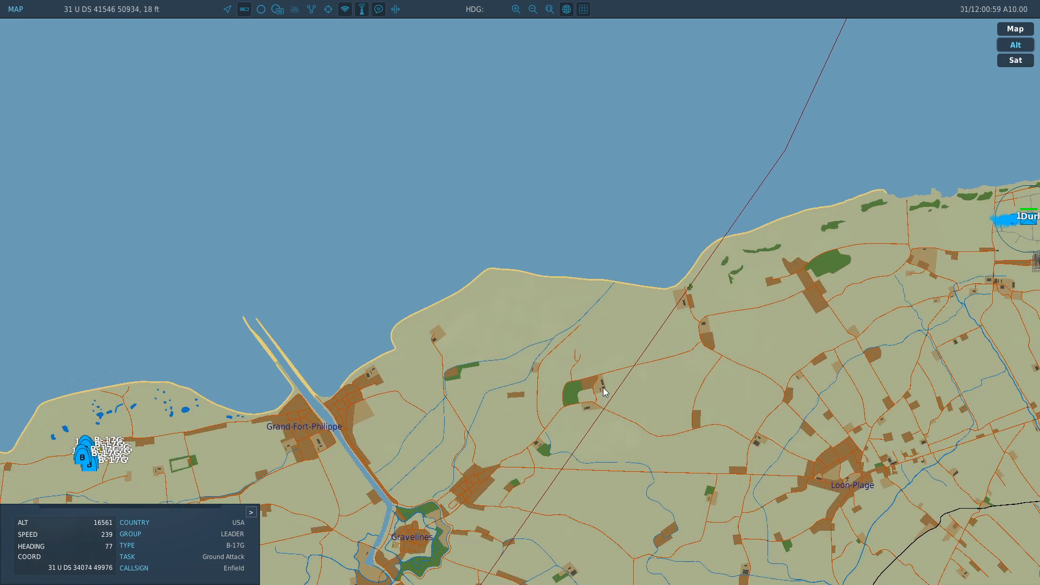
scroll(487, 418, "down", 1)
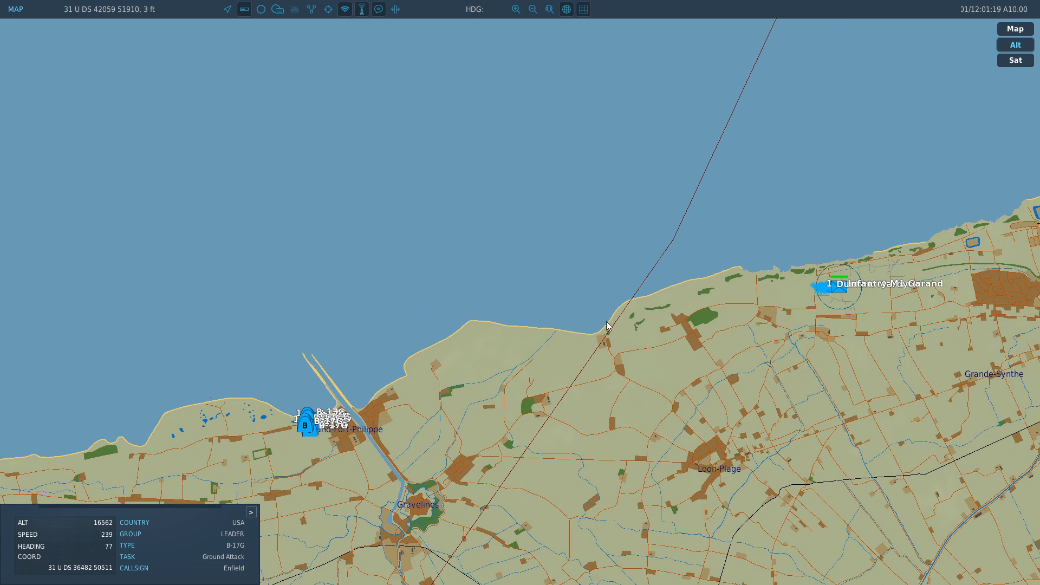
scroll(610, 362, "down", 1)
scroll(559, 367, "up", 2)
key("F2")
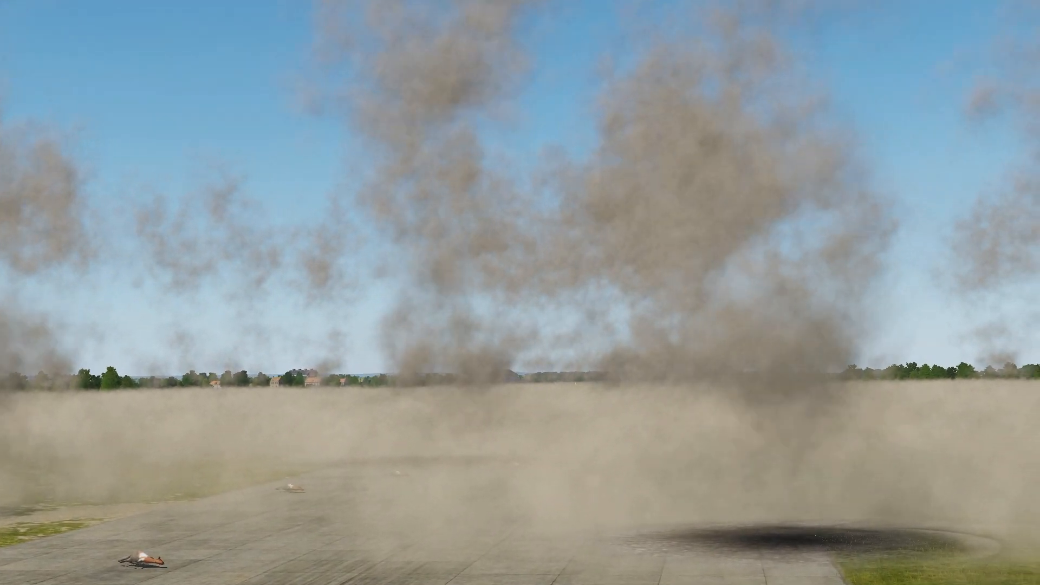
- Quit the running mission and return from the debriefing to the Mission Editor
key("Escape")
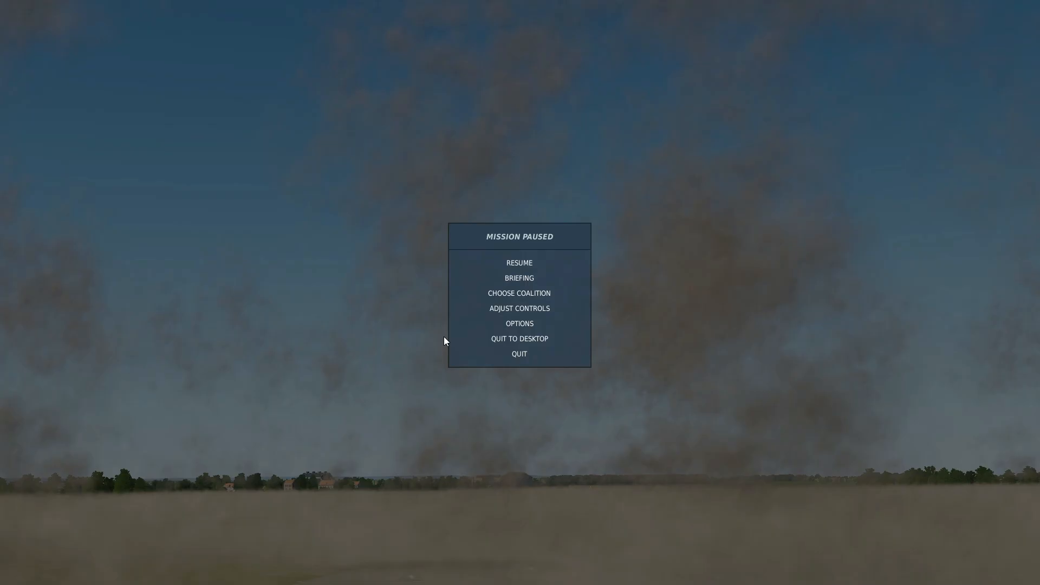
left_click(527, 352)
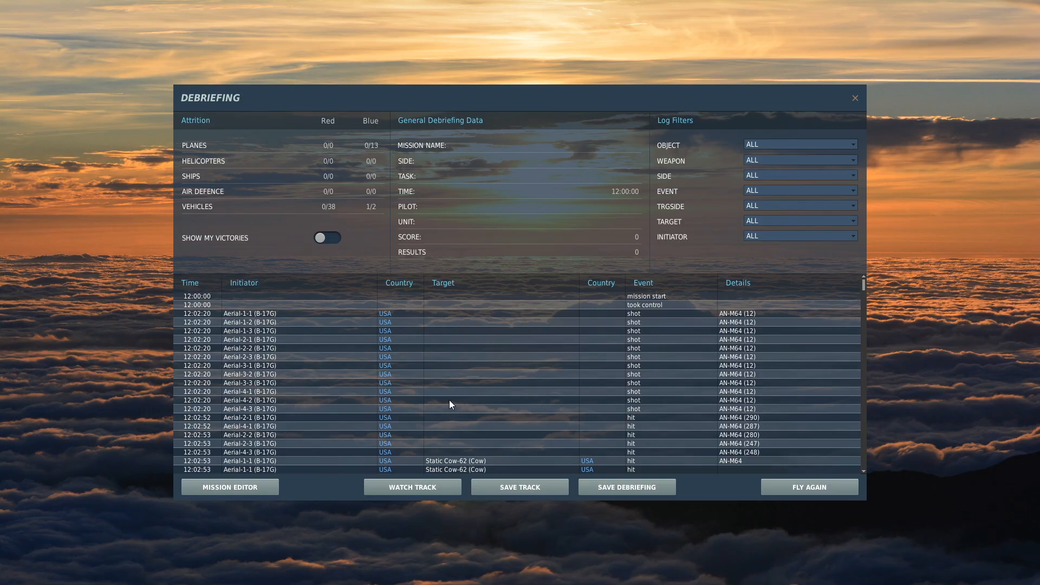
left_click(270, 485)
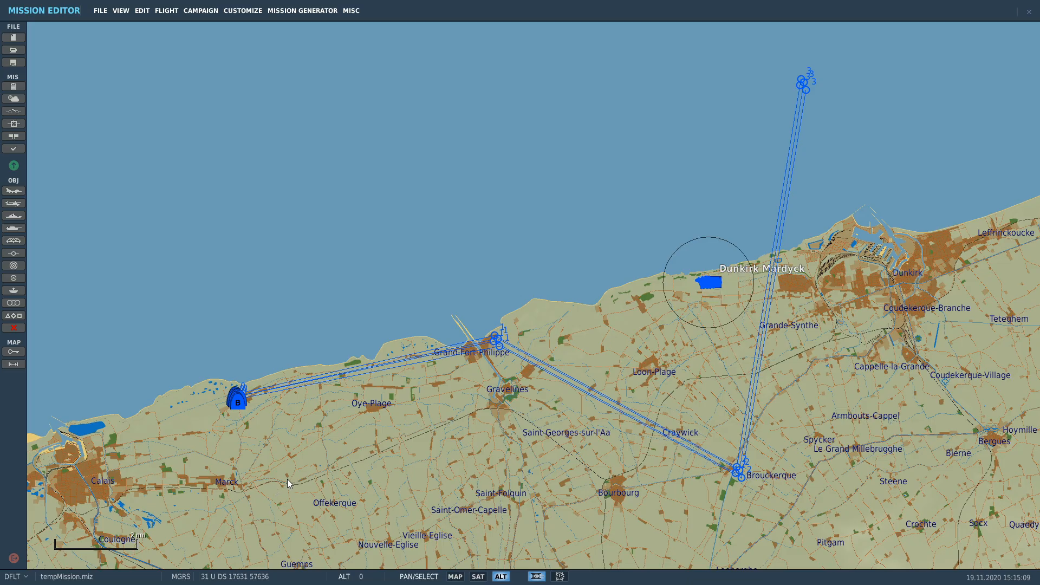
- Select the Aerial-2 group and examine the combat box's layout and route around the LEADER group
scroll(216, 356, "up", 15)
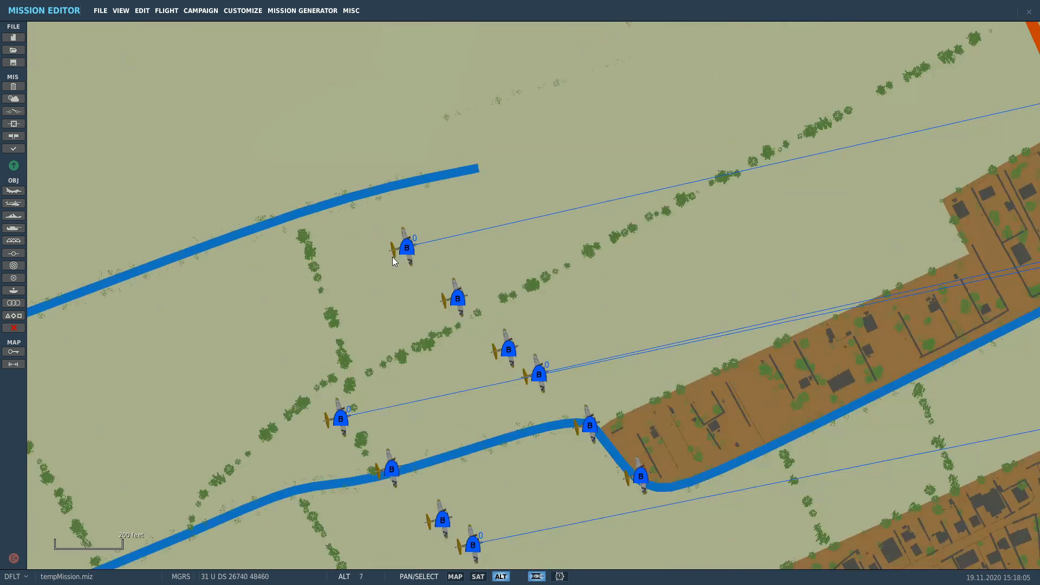
left_click(407, 249)
scroll(355, 388, "down", 1)
scroll(392, 340, "down", 3)
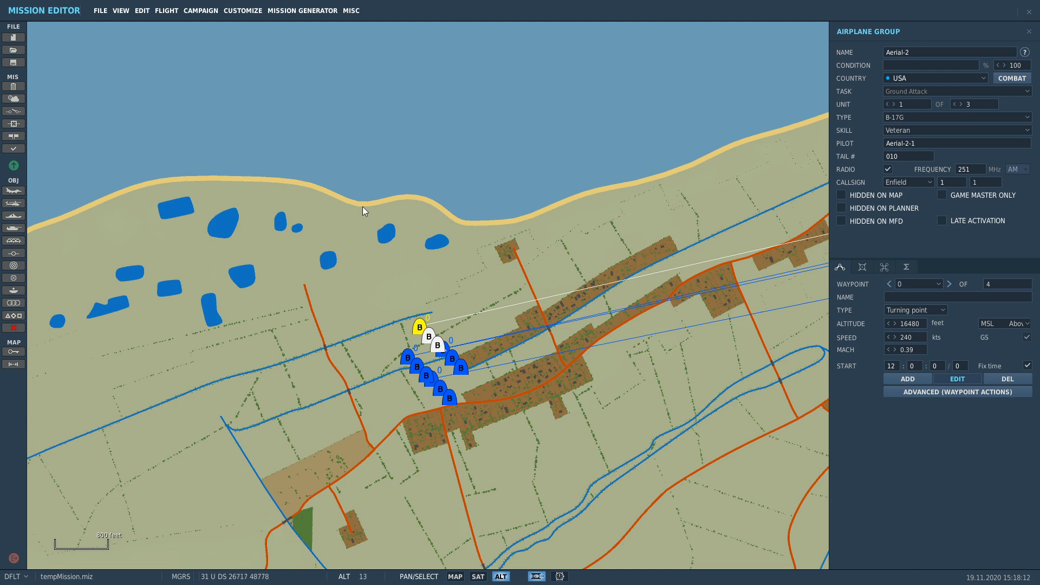
scroll(352, 217, "down", 2)
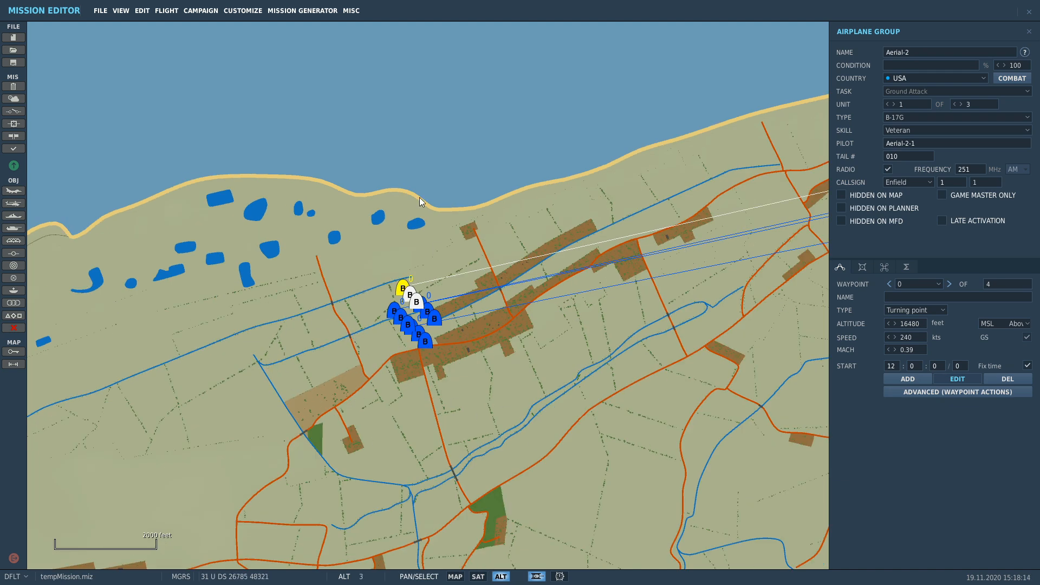
scroll(453, 400, "down", 2)
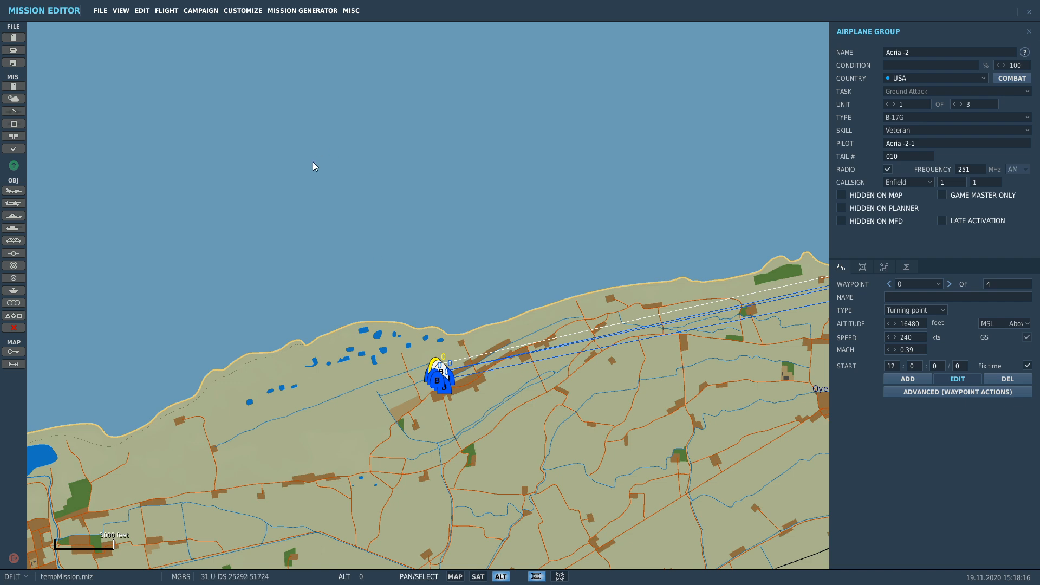
scroll(432, 469, "down", 1)
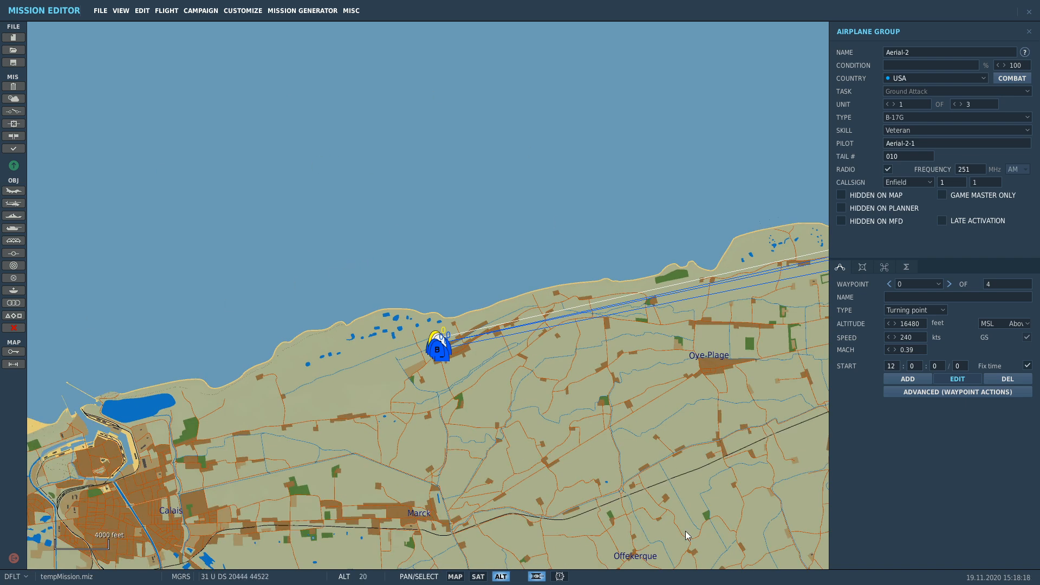
scroll(346, 259, "down", 1)
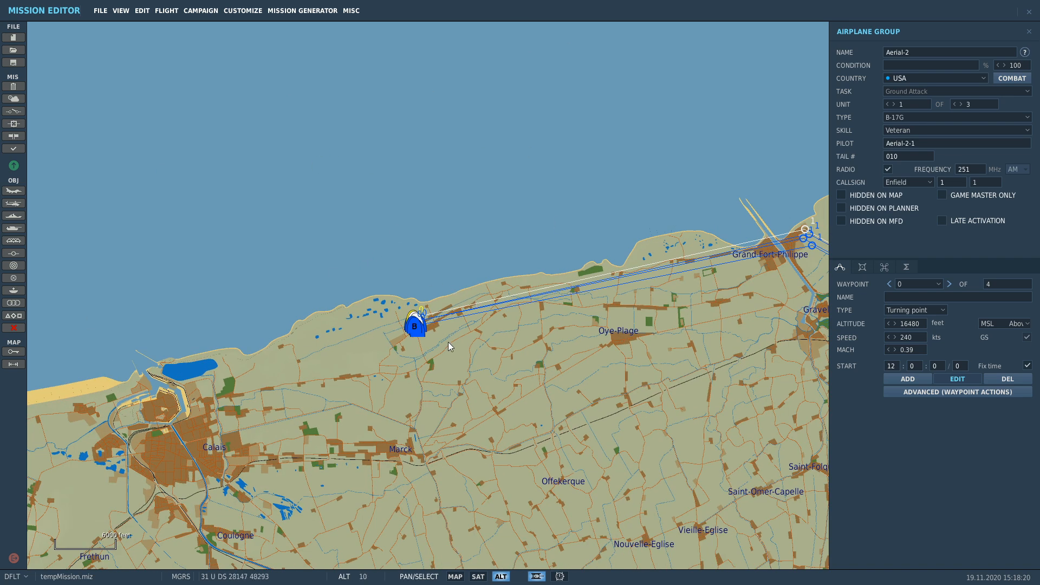
scroll(450, 339, "up", 6)
scroll(351, 296, "up", 1)
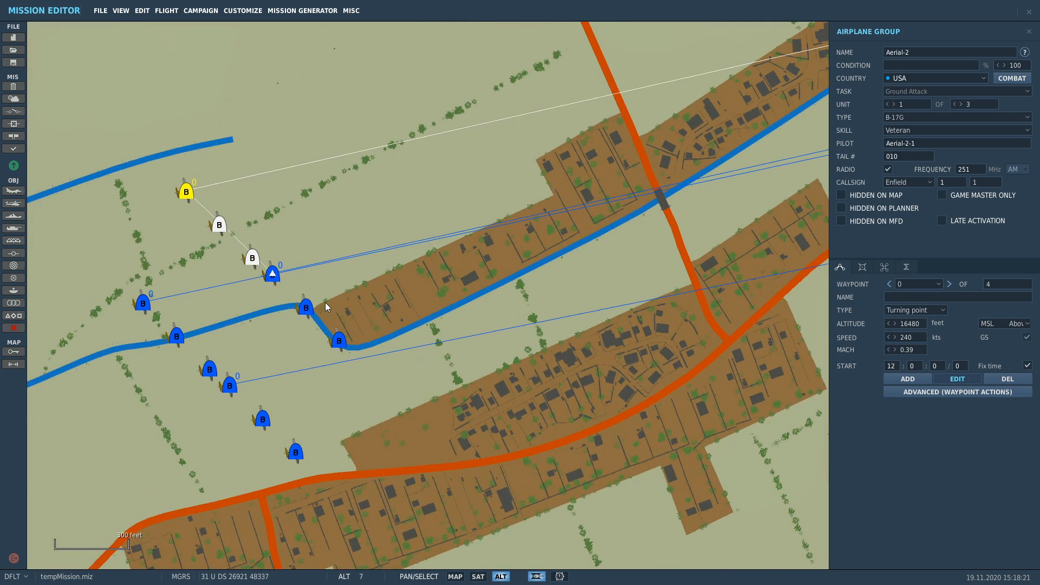
scroll(327, 304, "down", 1)
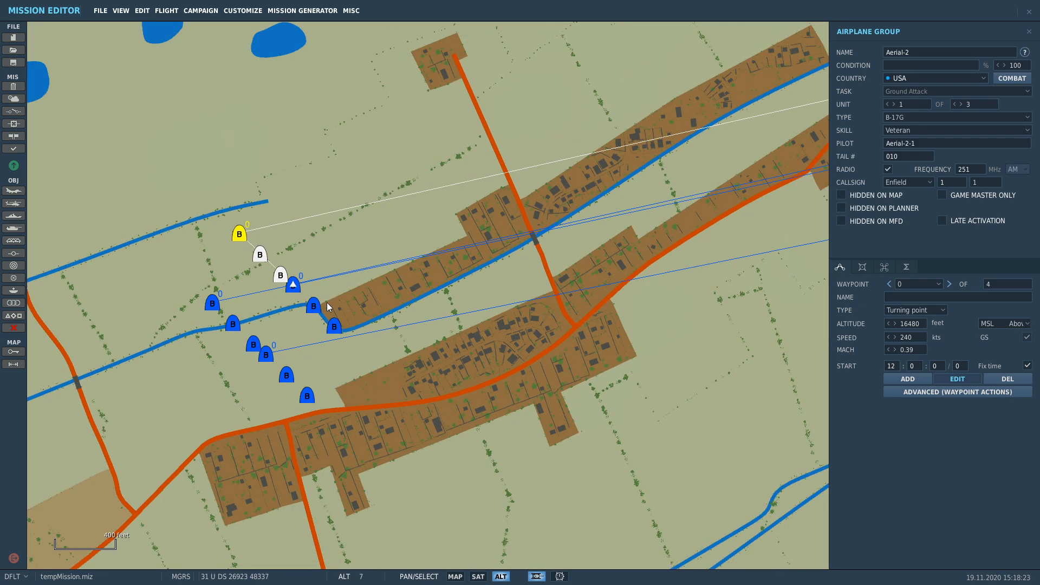